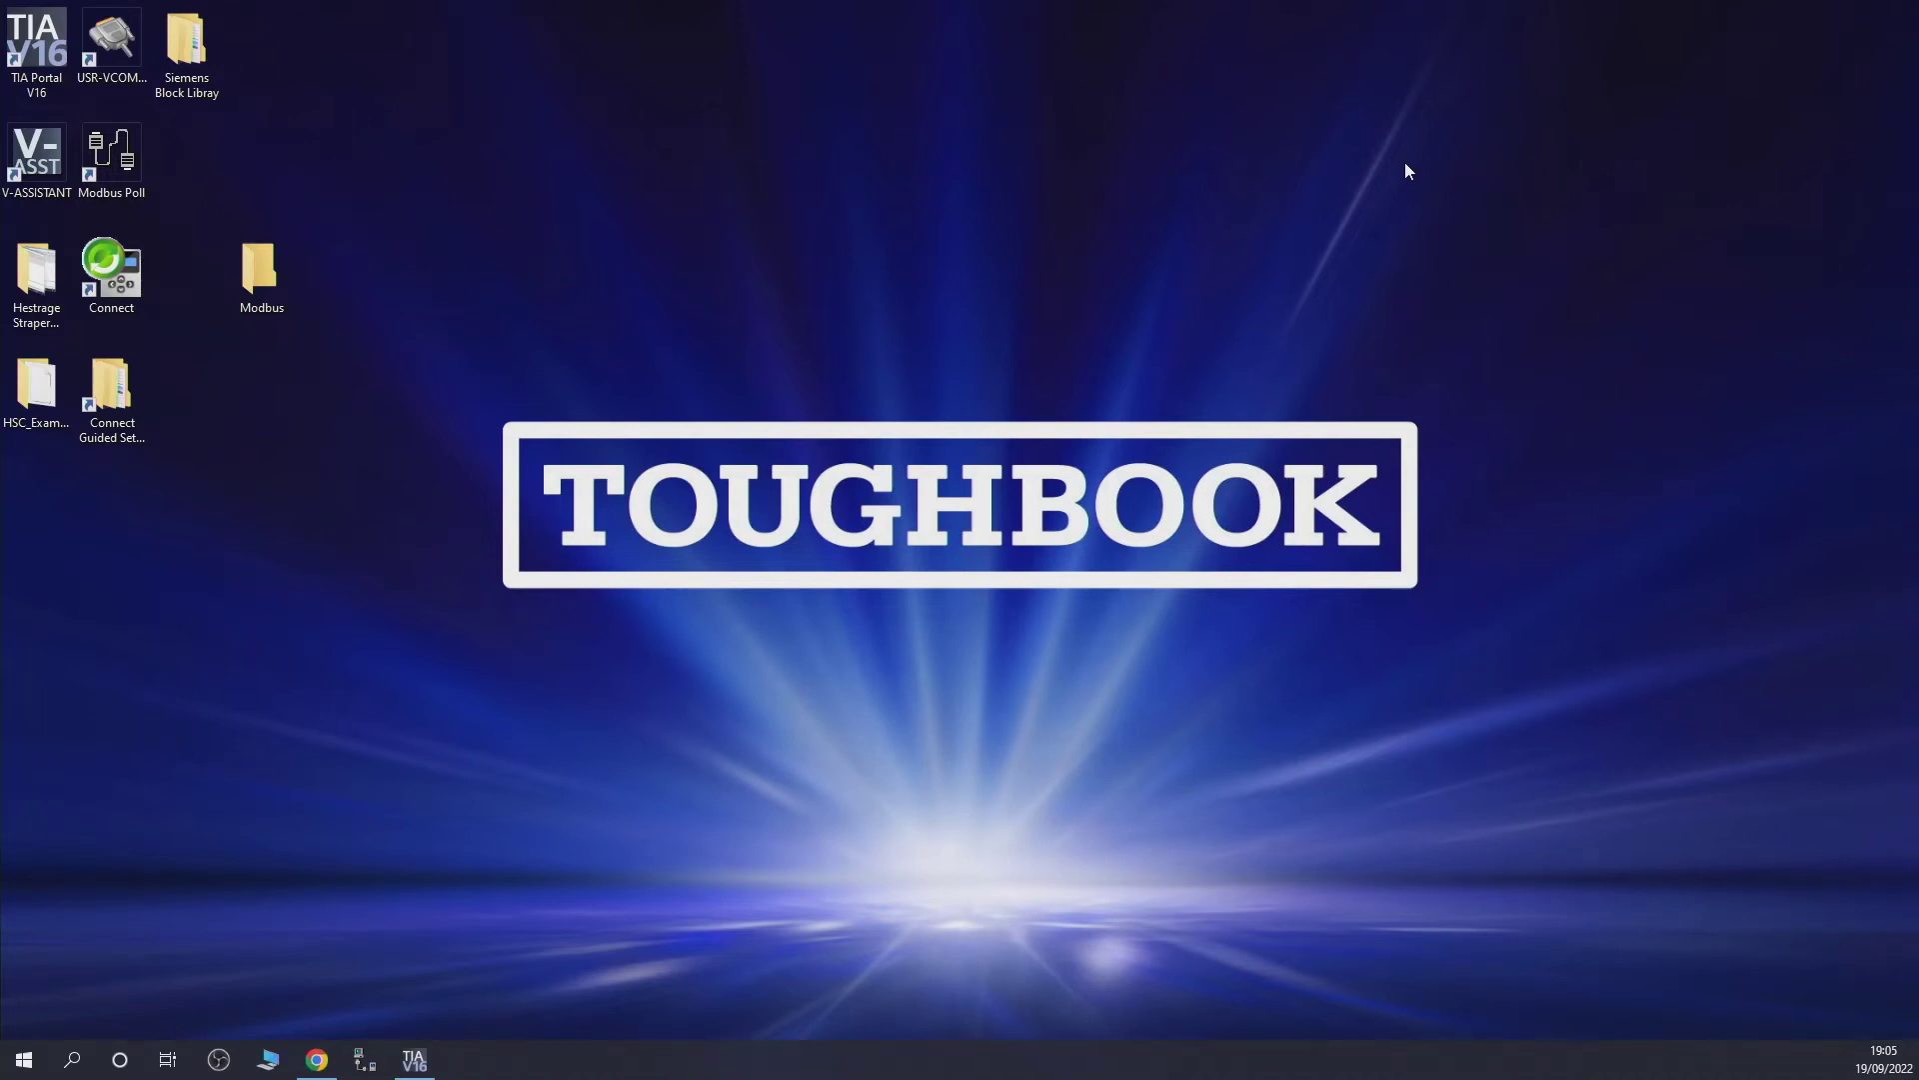
- Launch V-ASSISTANT and connect over Ethernet to find the v90drive at 192.168.0.23
double_click(37, 155)
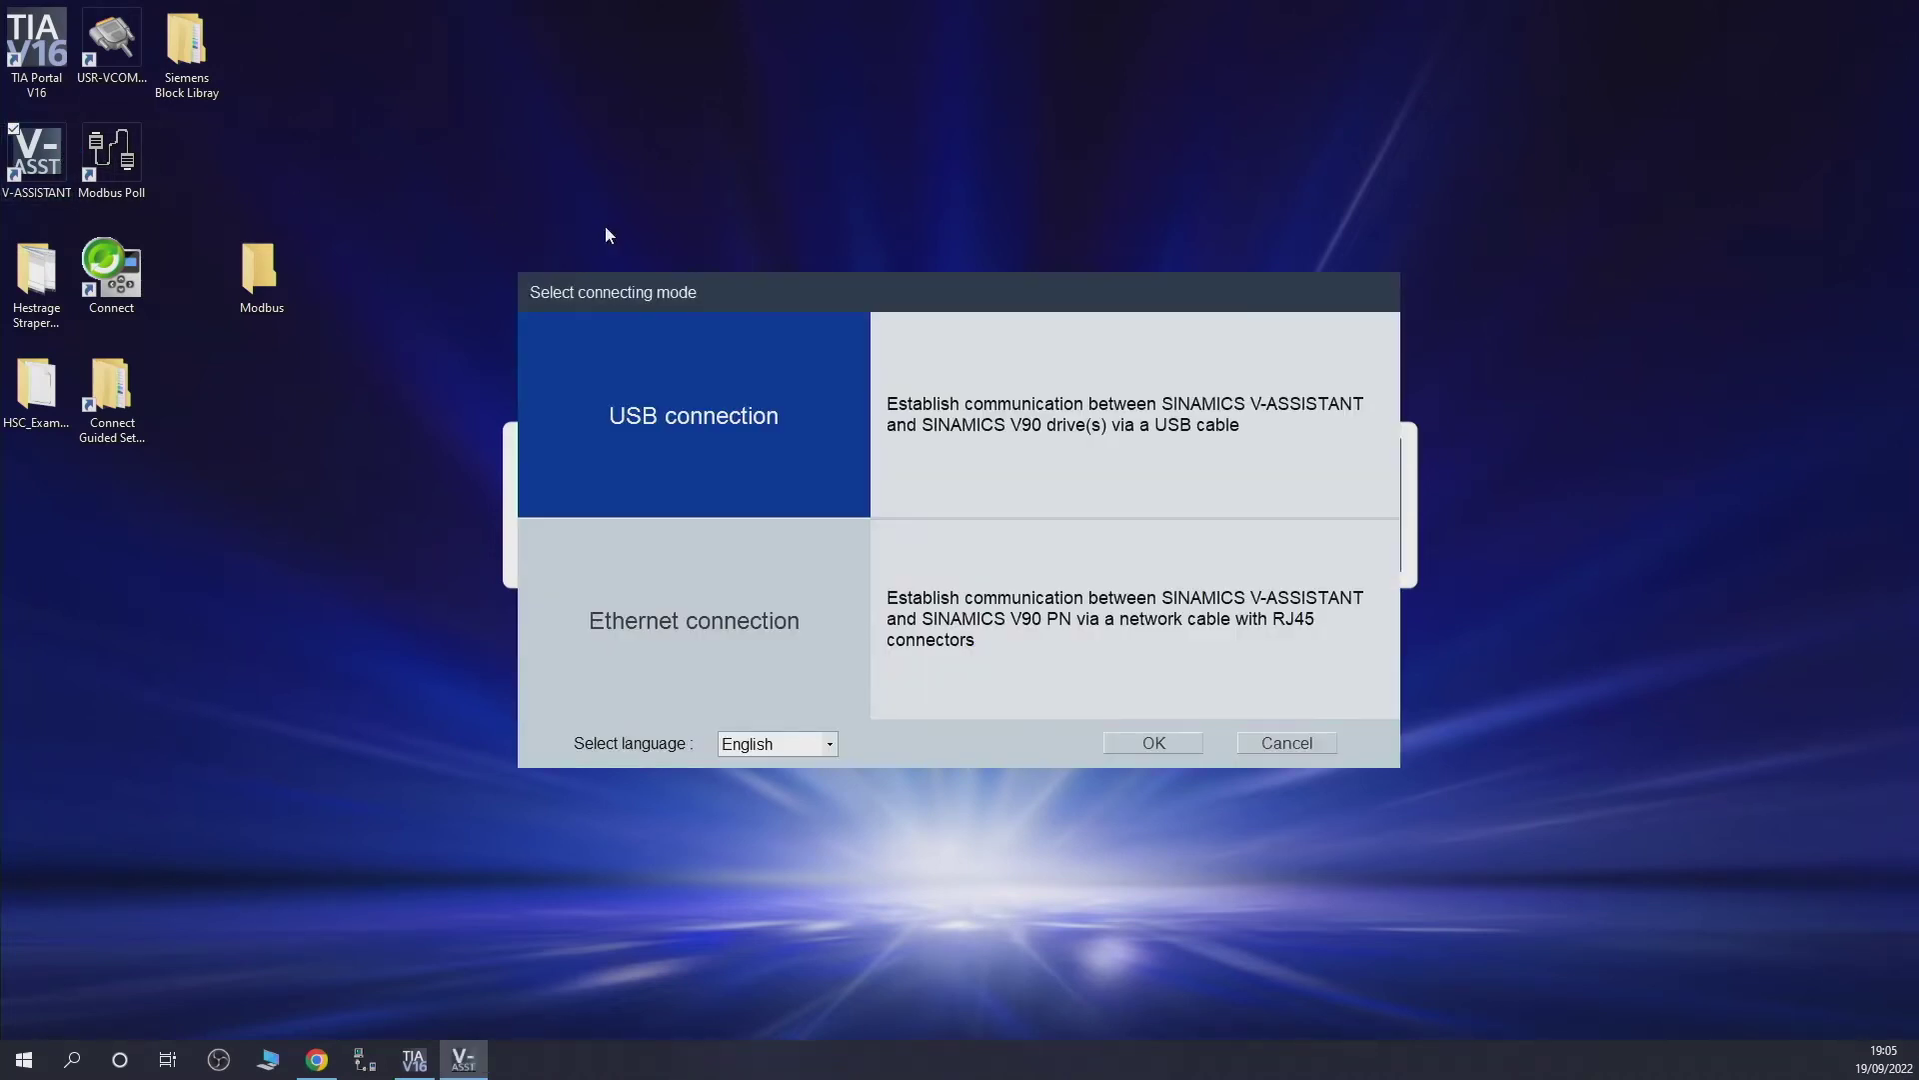
drag(940, 303, 834, 84)
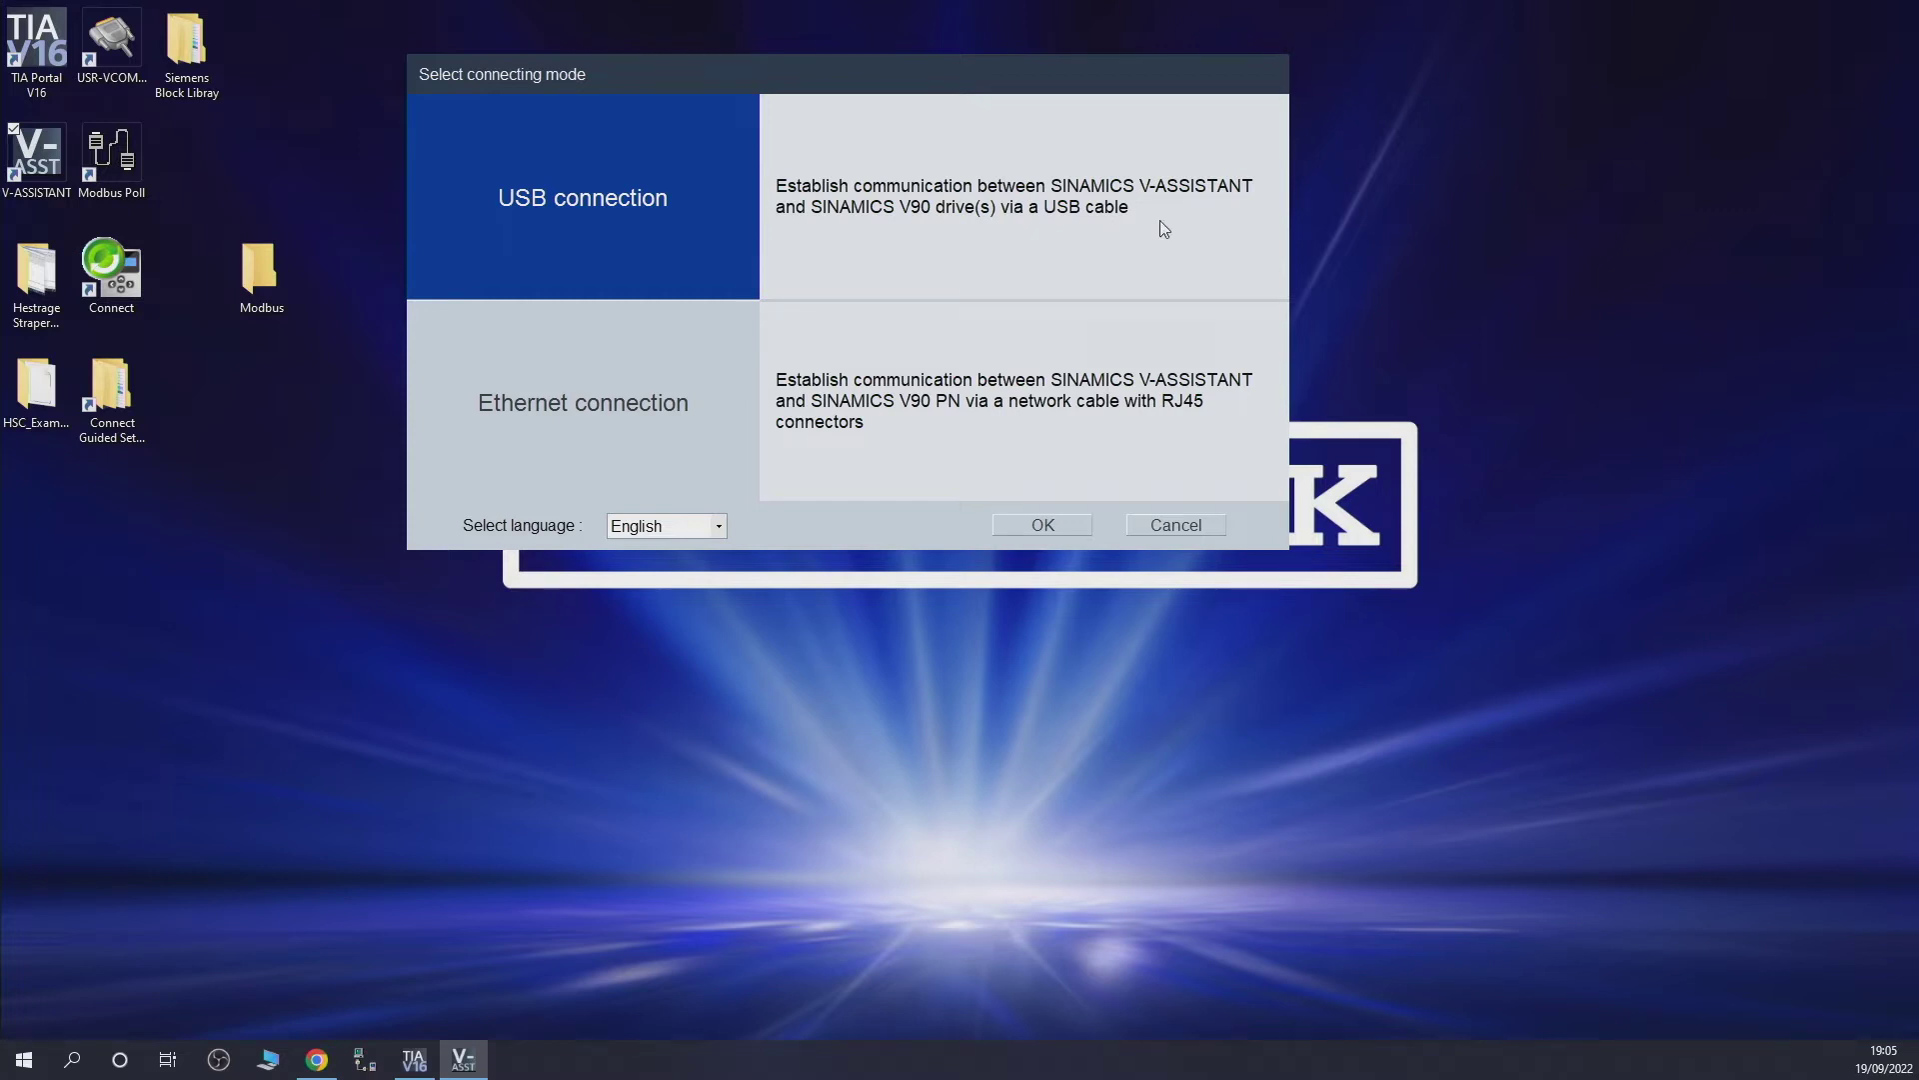
click(665, 418)
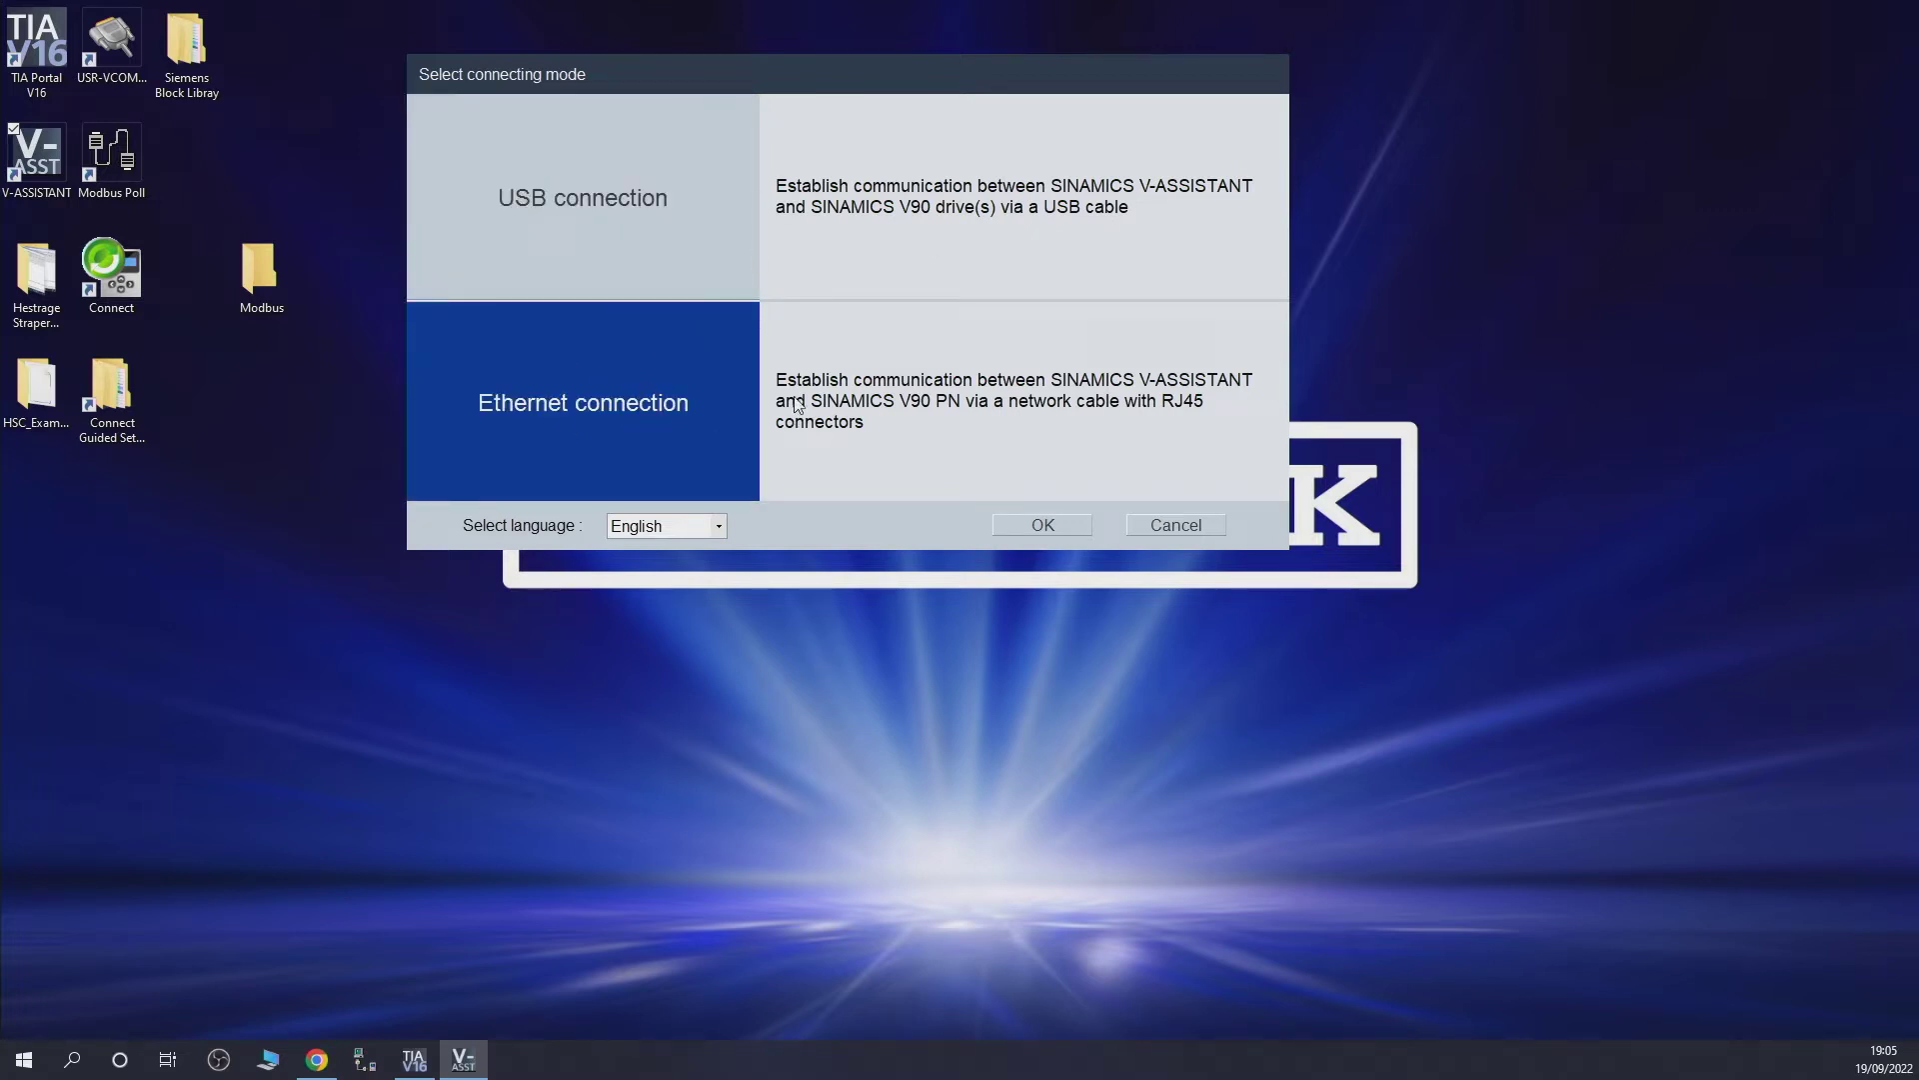
click(1061, 526)
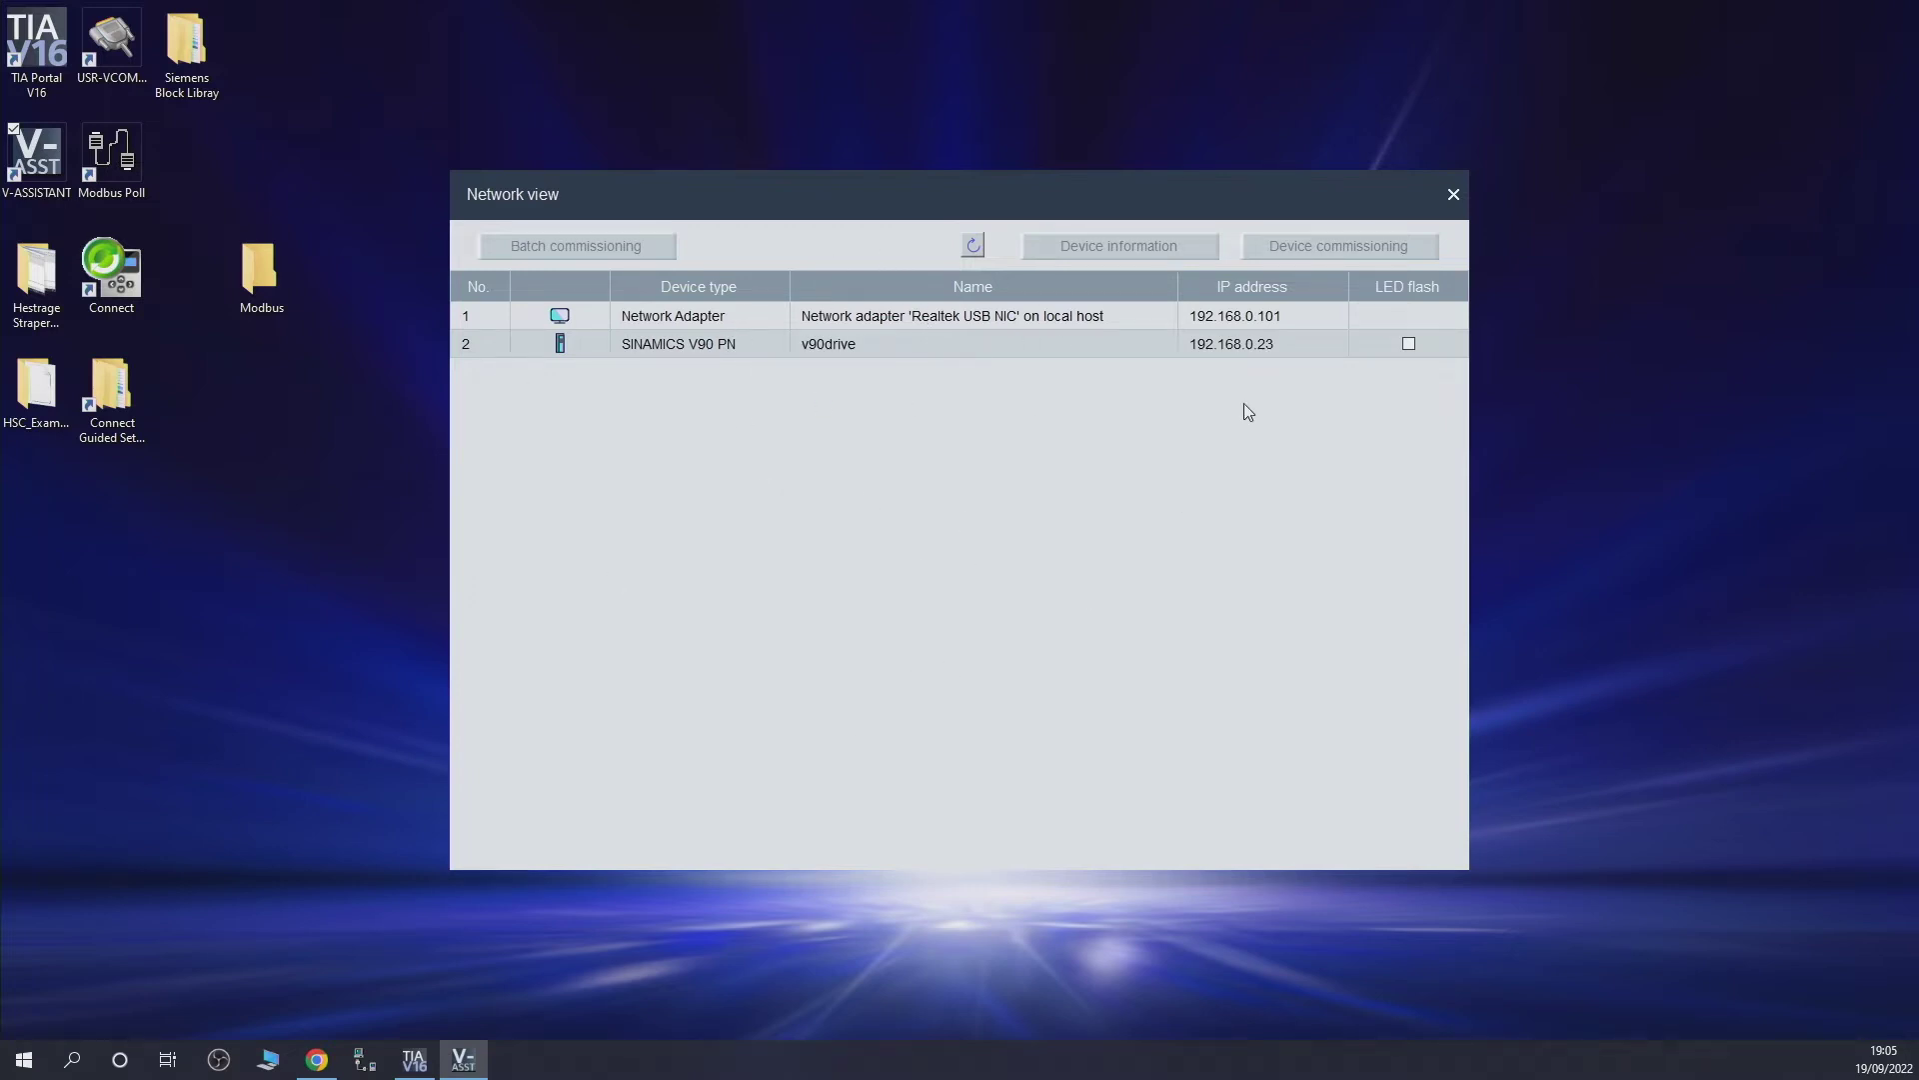
- Flash the v90drive's LED, then switch the flashing off again
click(1410, 345)
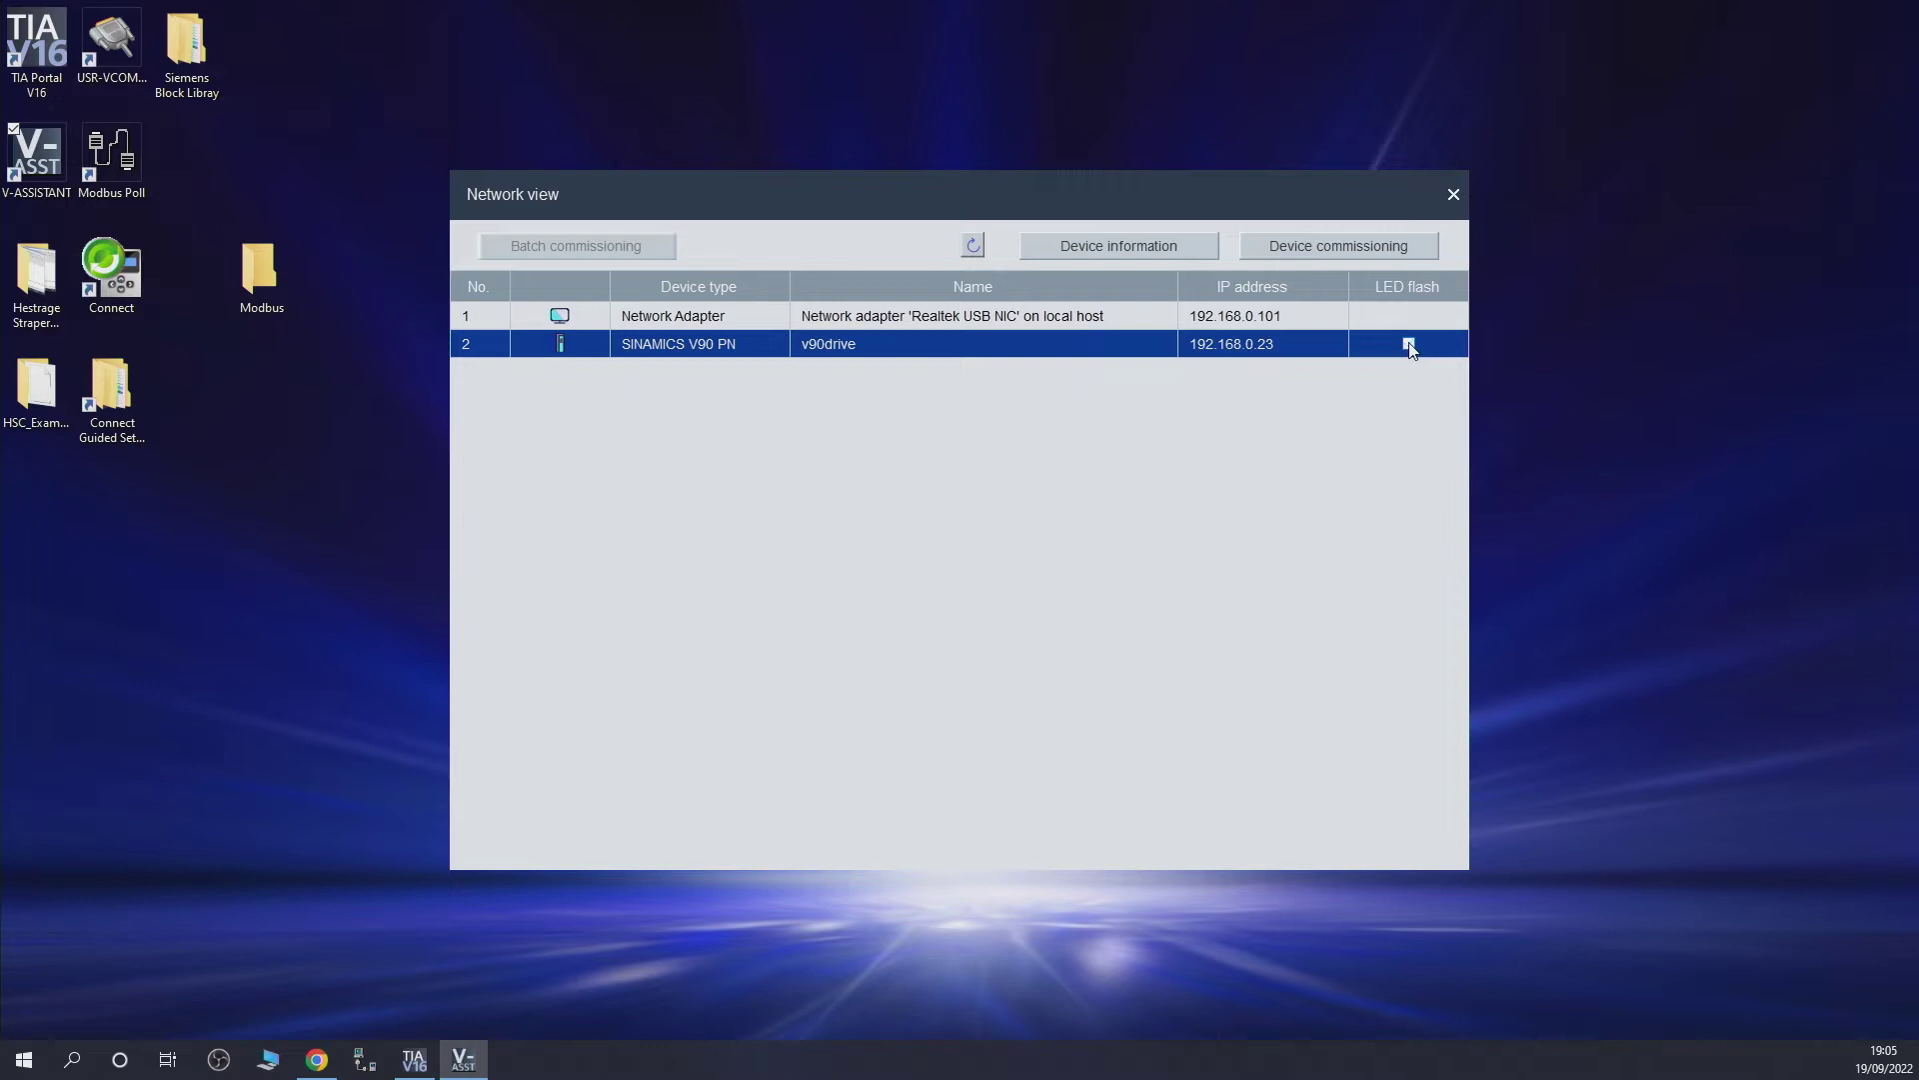
click(1408, 344)
click(1407, 344)
- Check the v90drive's device information without changes and begin commissioning that drive
click(1150, 250)
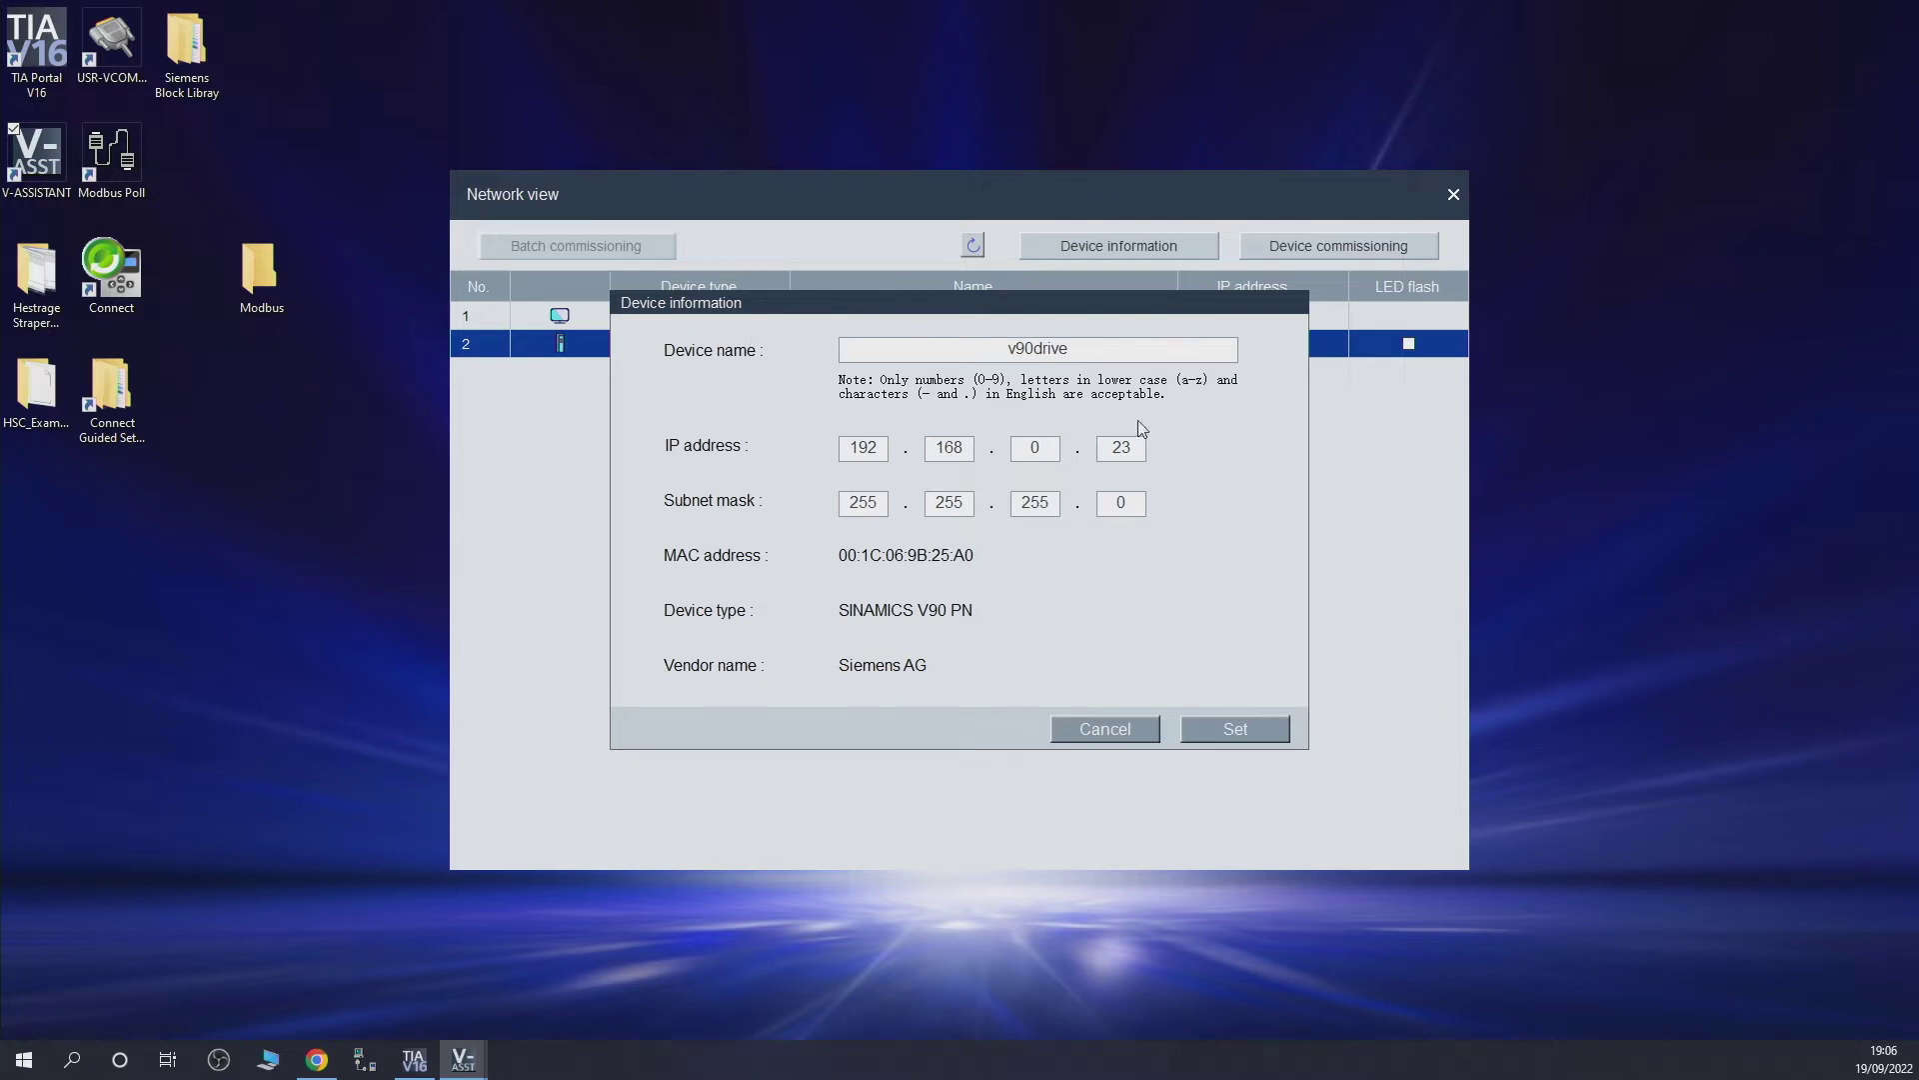
double_click(1104, 347)
click(1059, 731)
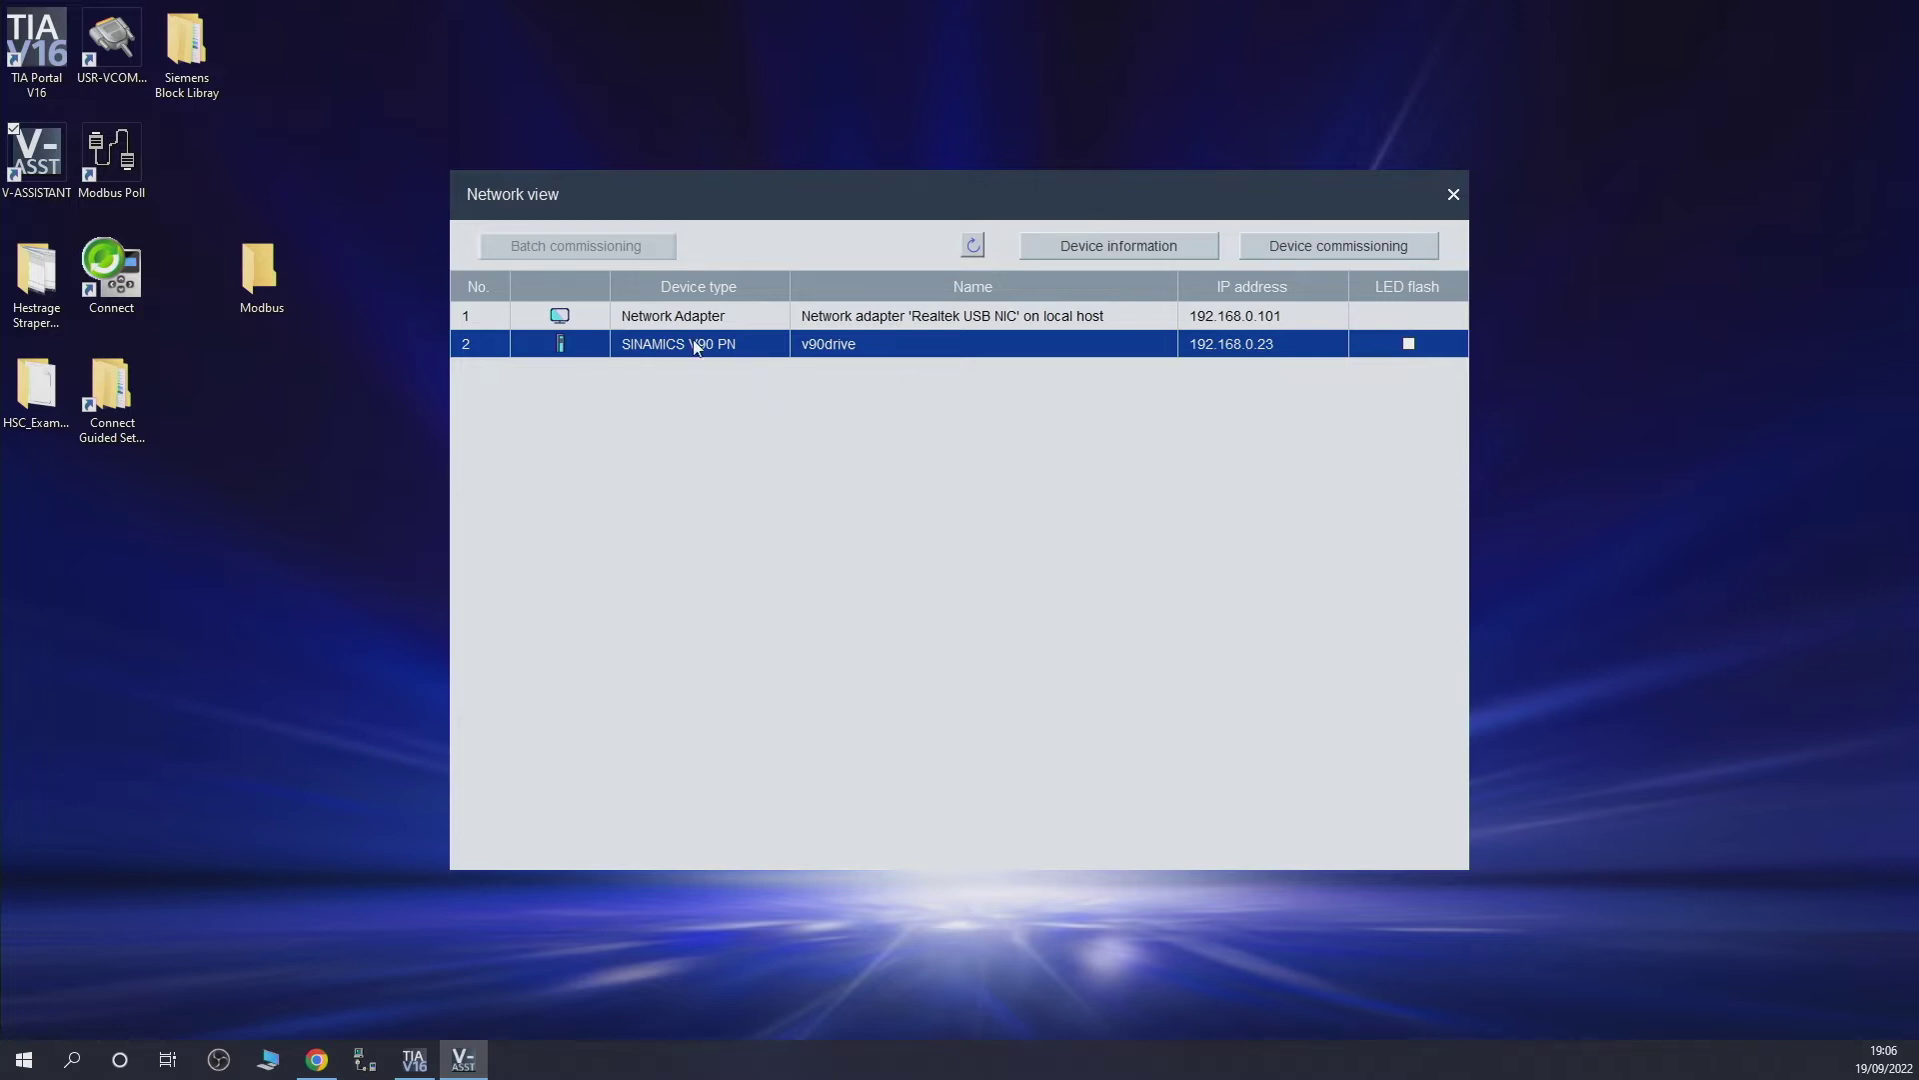
click(1390, 252)
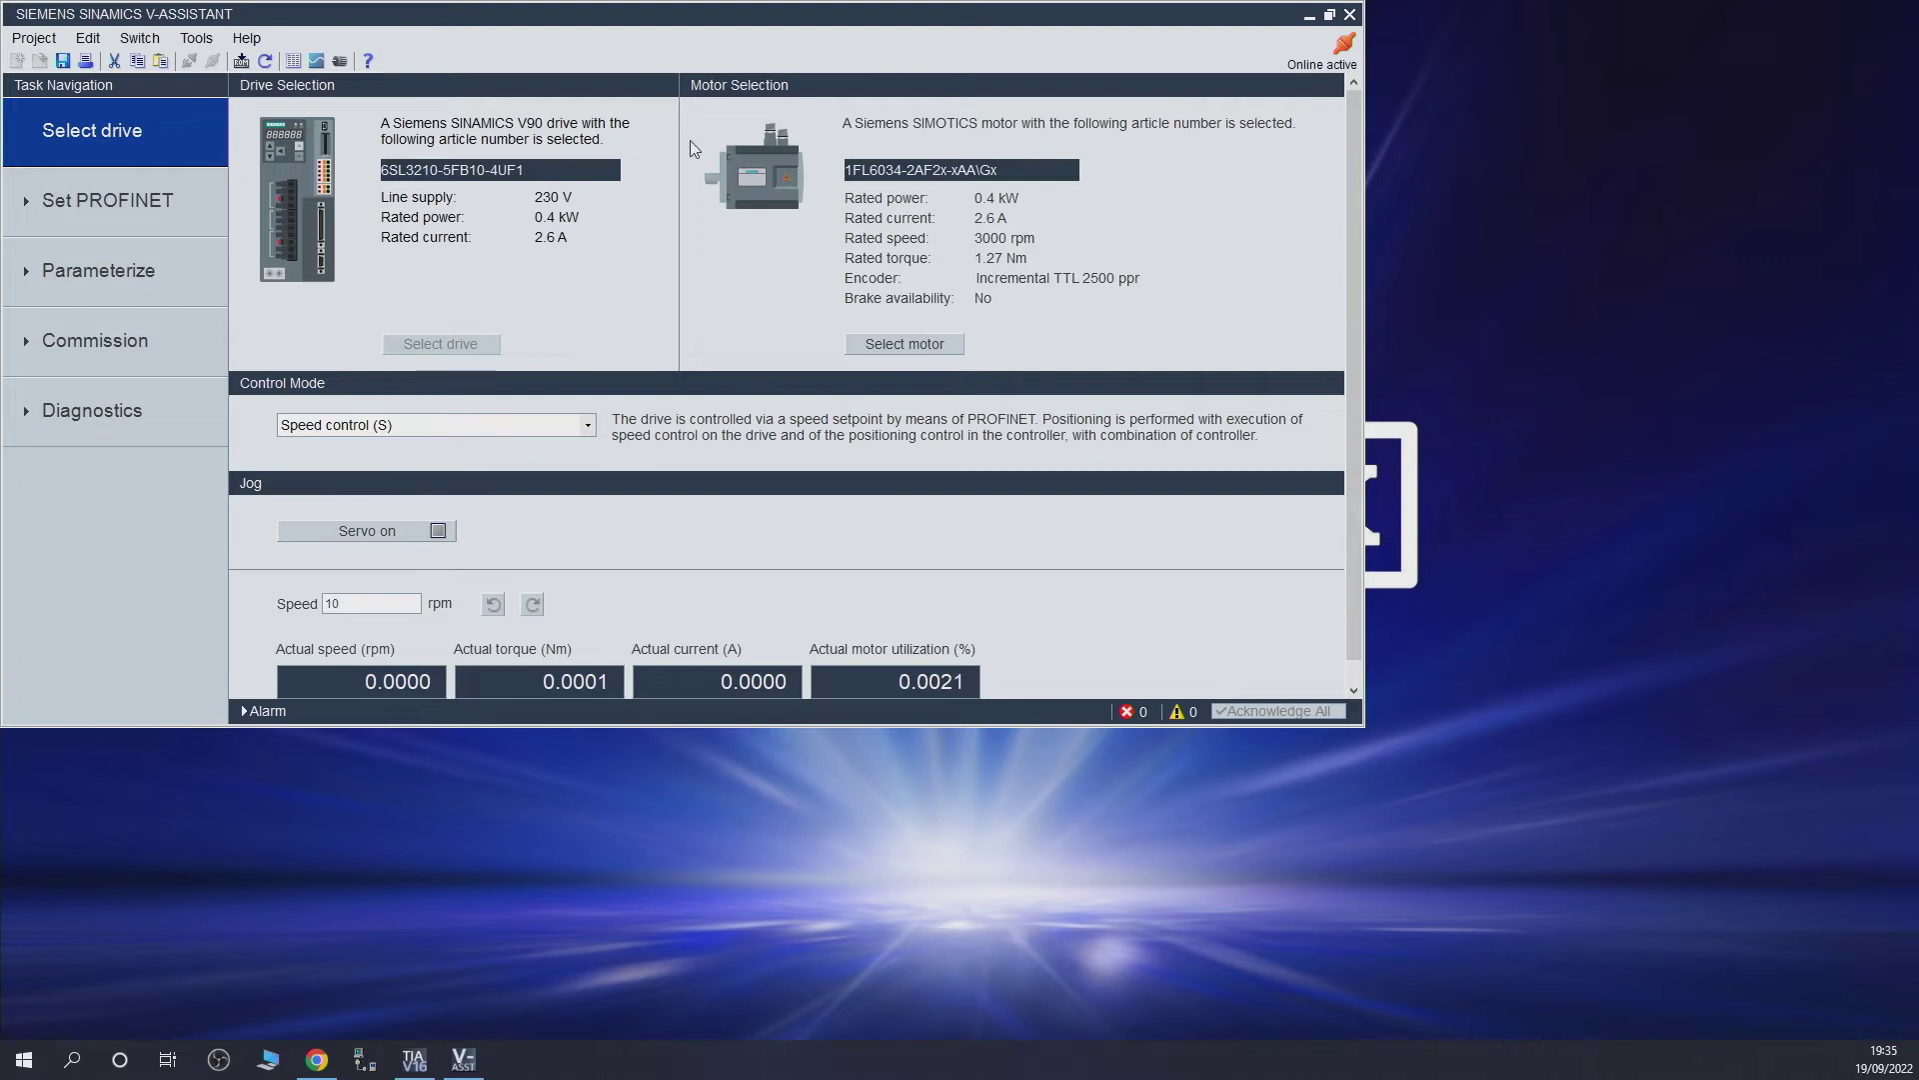
- Review the motor list for the 6SL3210-5FB10-4UF1 drive, keeping motor 1FL6034-2AF2x-xAA\Gx (0.4 kW)
click(908, 345)
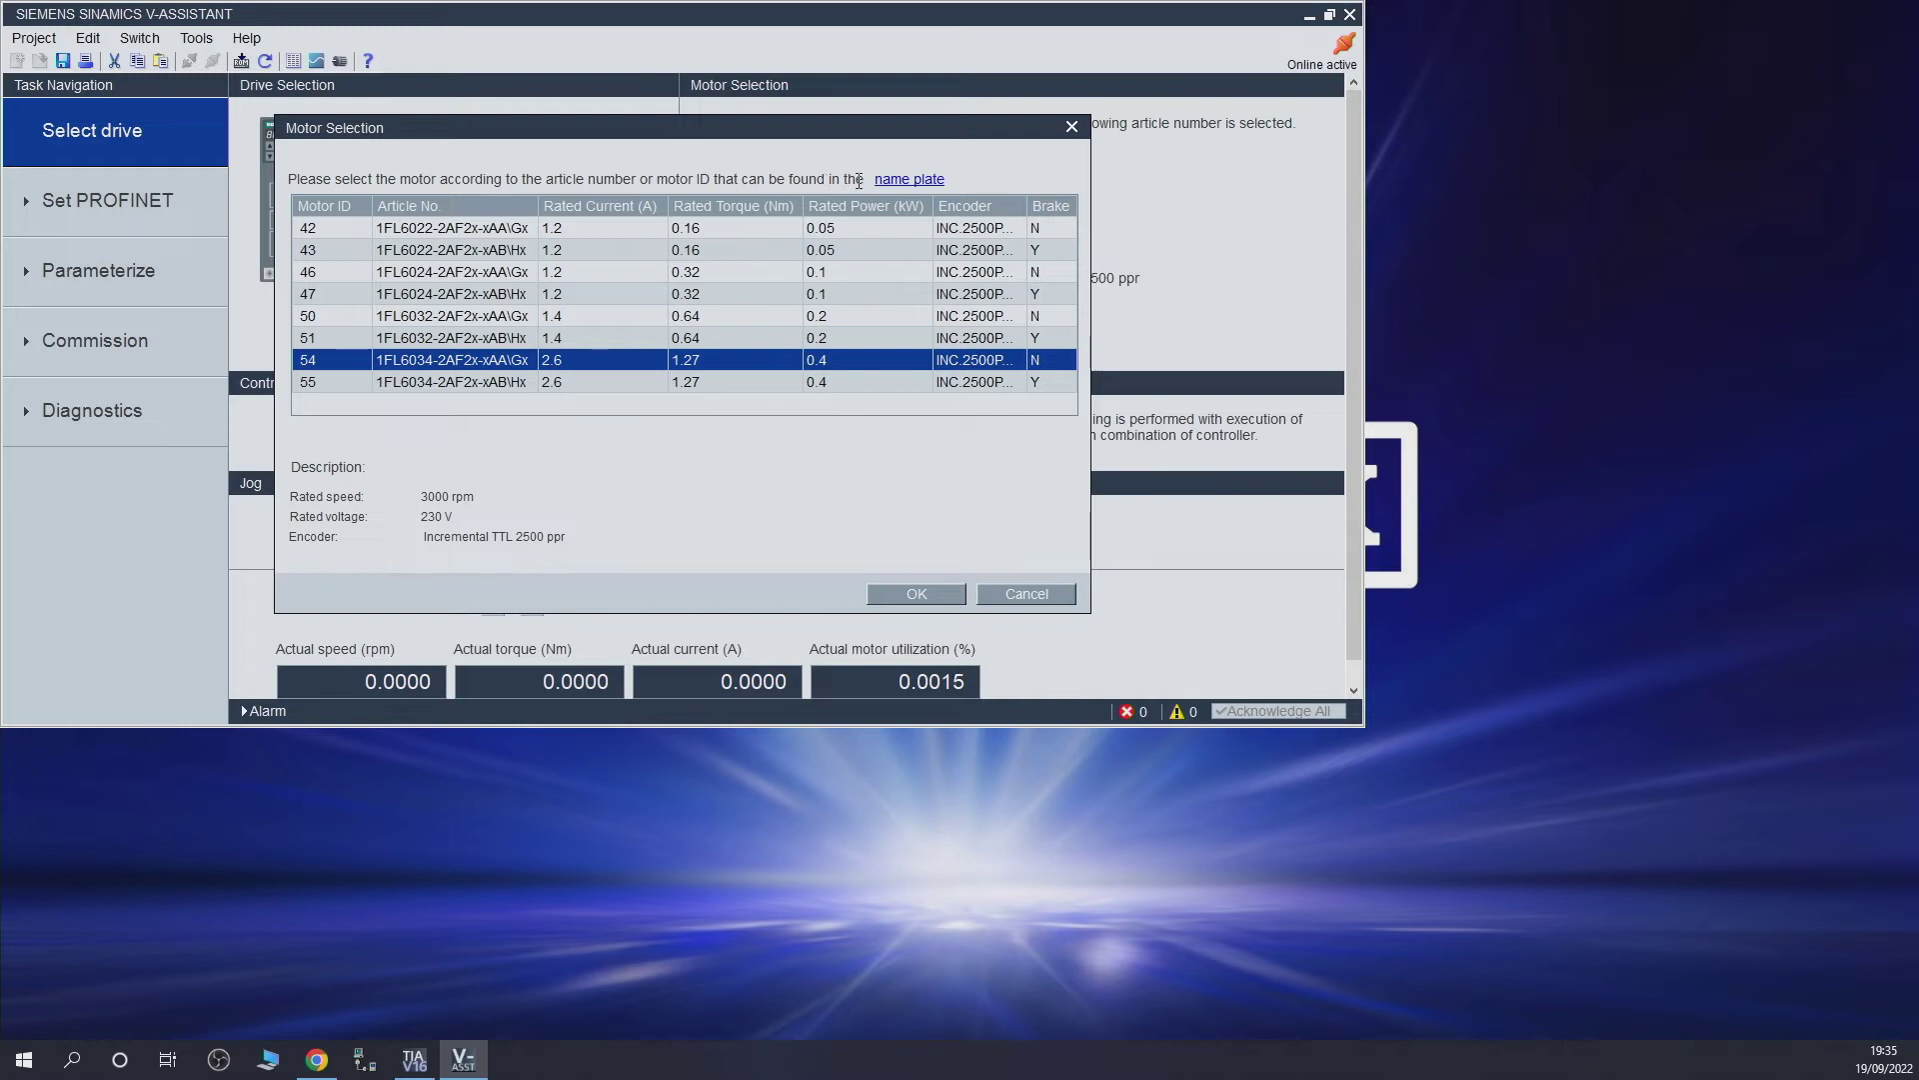
mouse_move(931, 181)
click(920, 593)
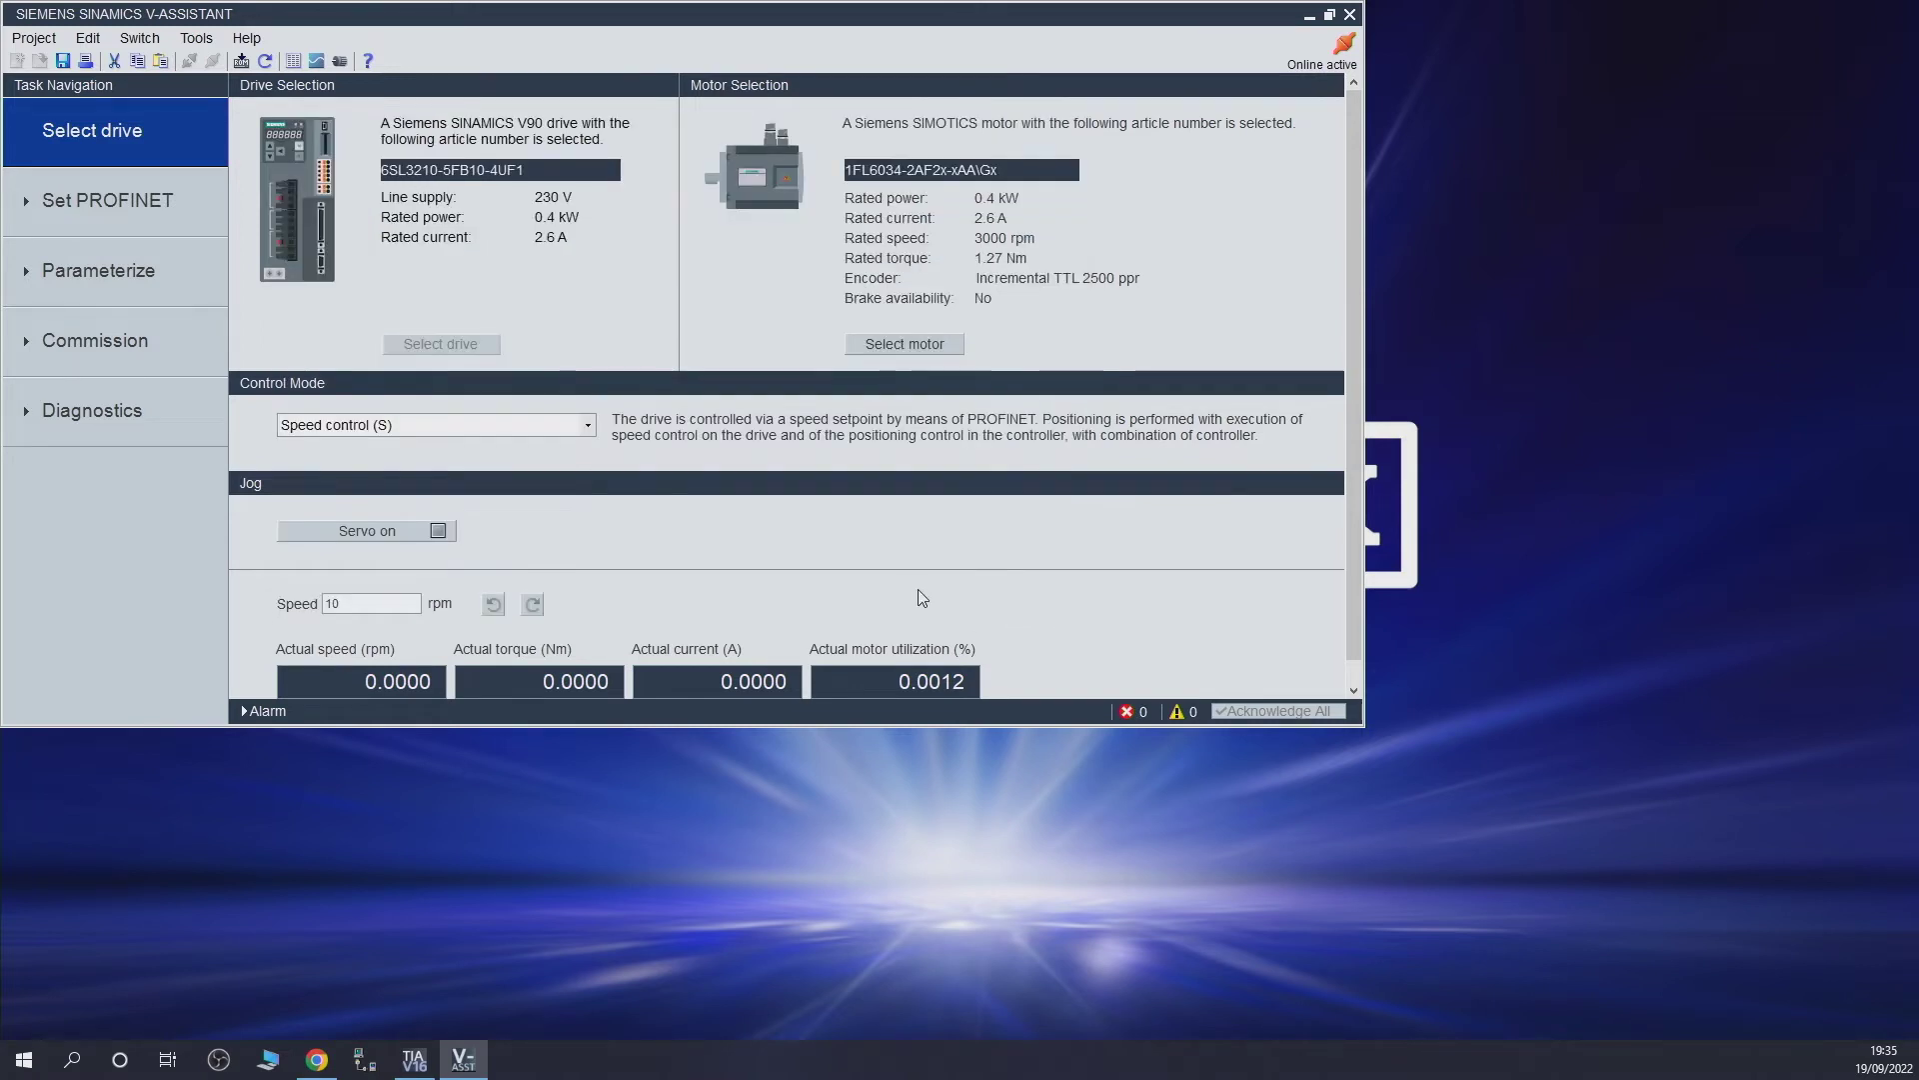
click(567, 428)
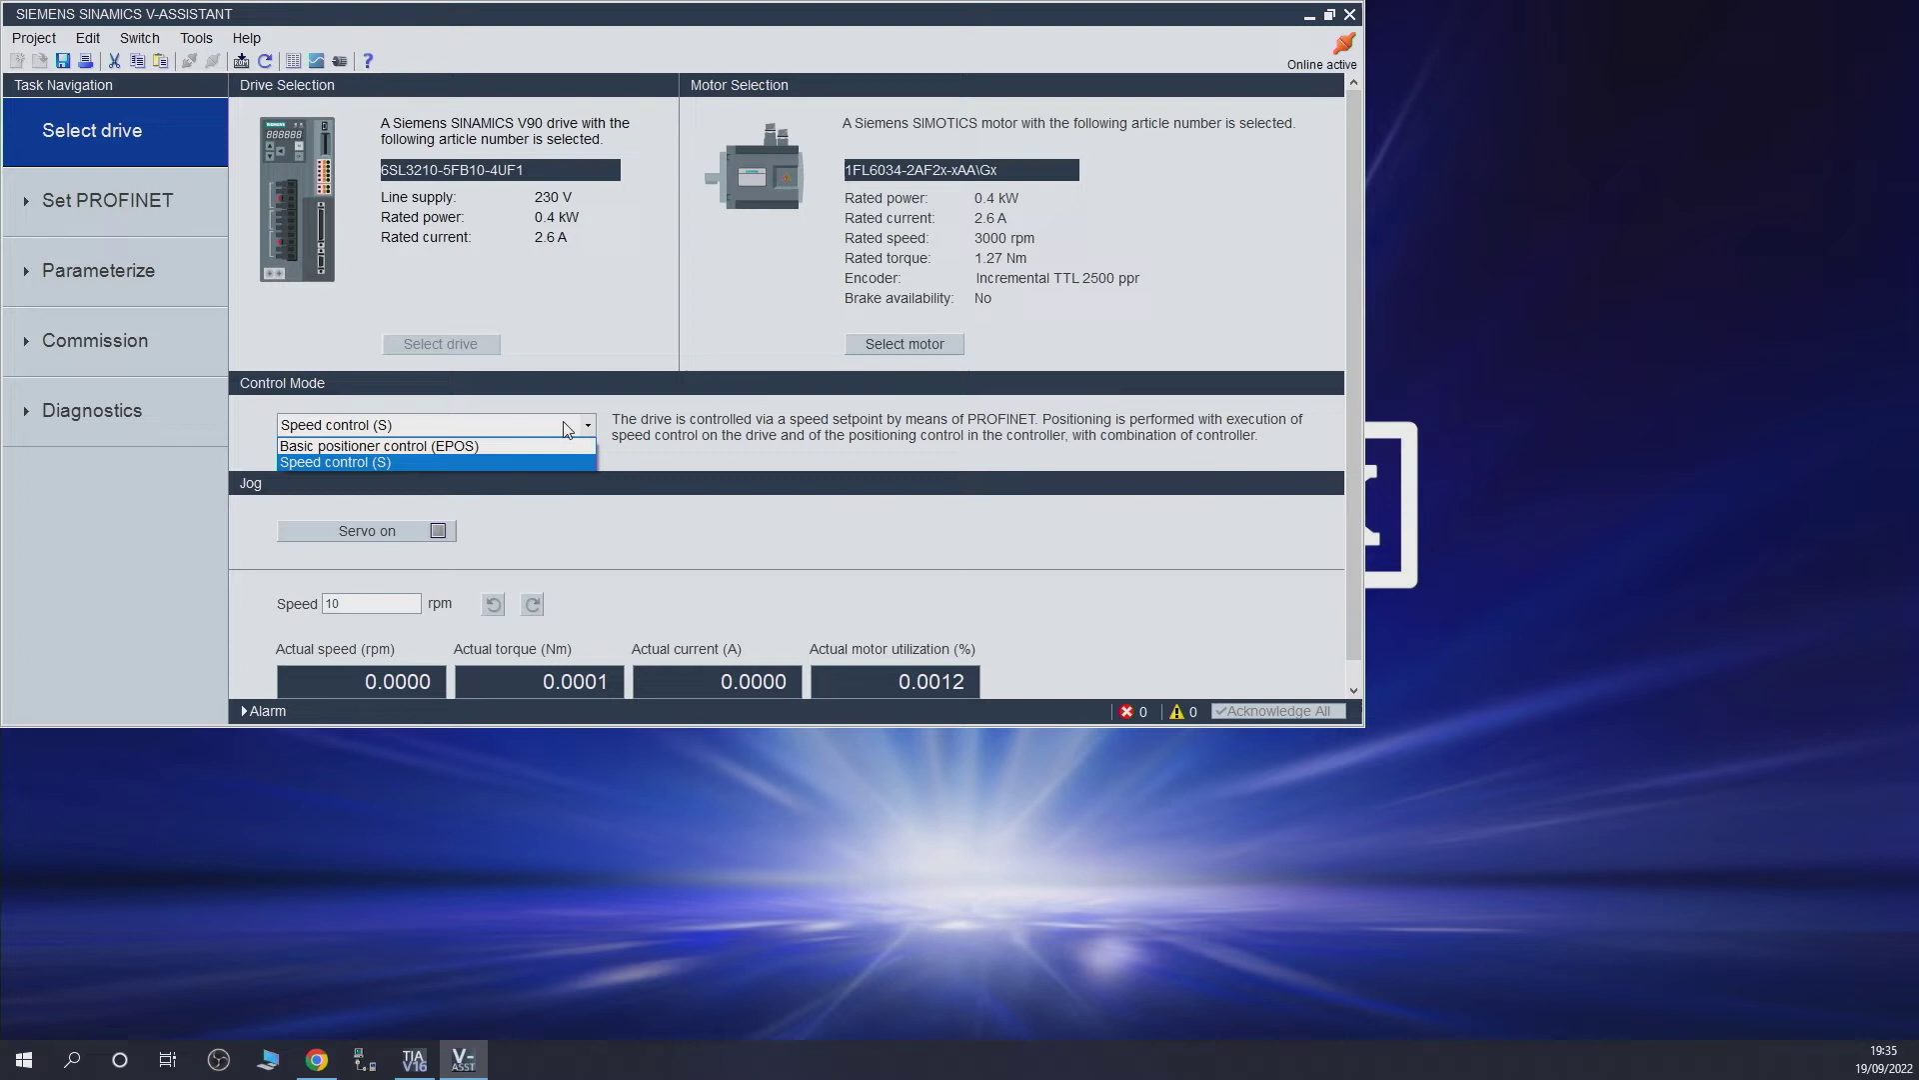
click(702, 463)
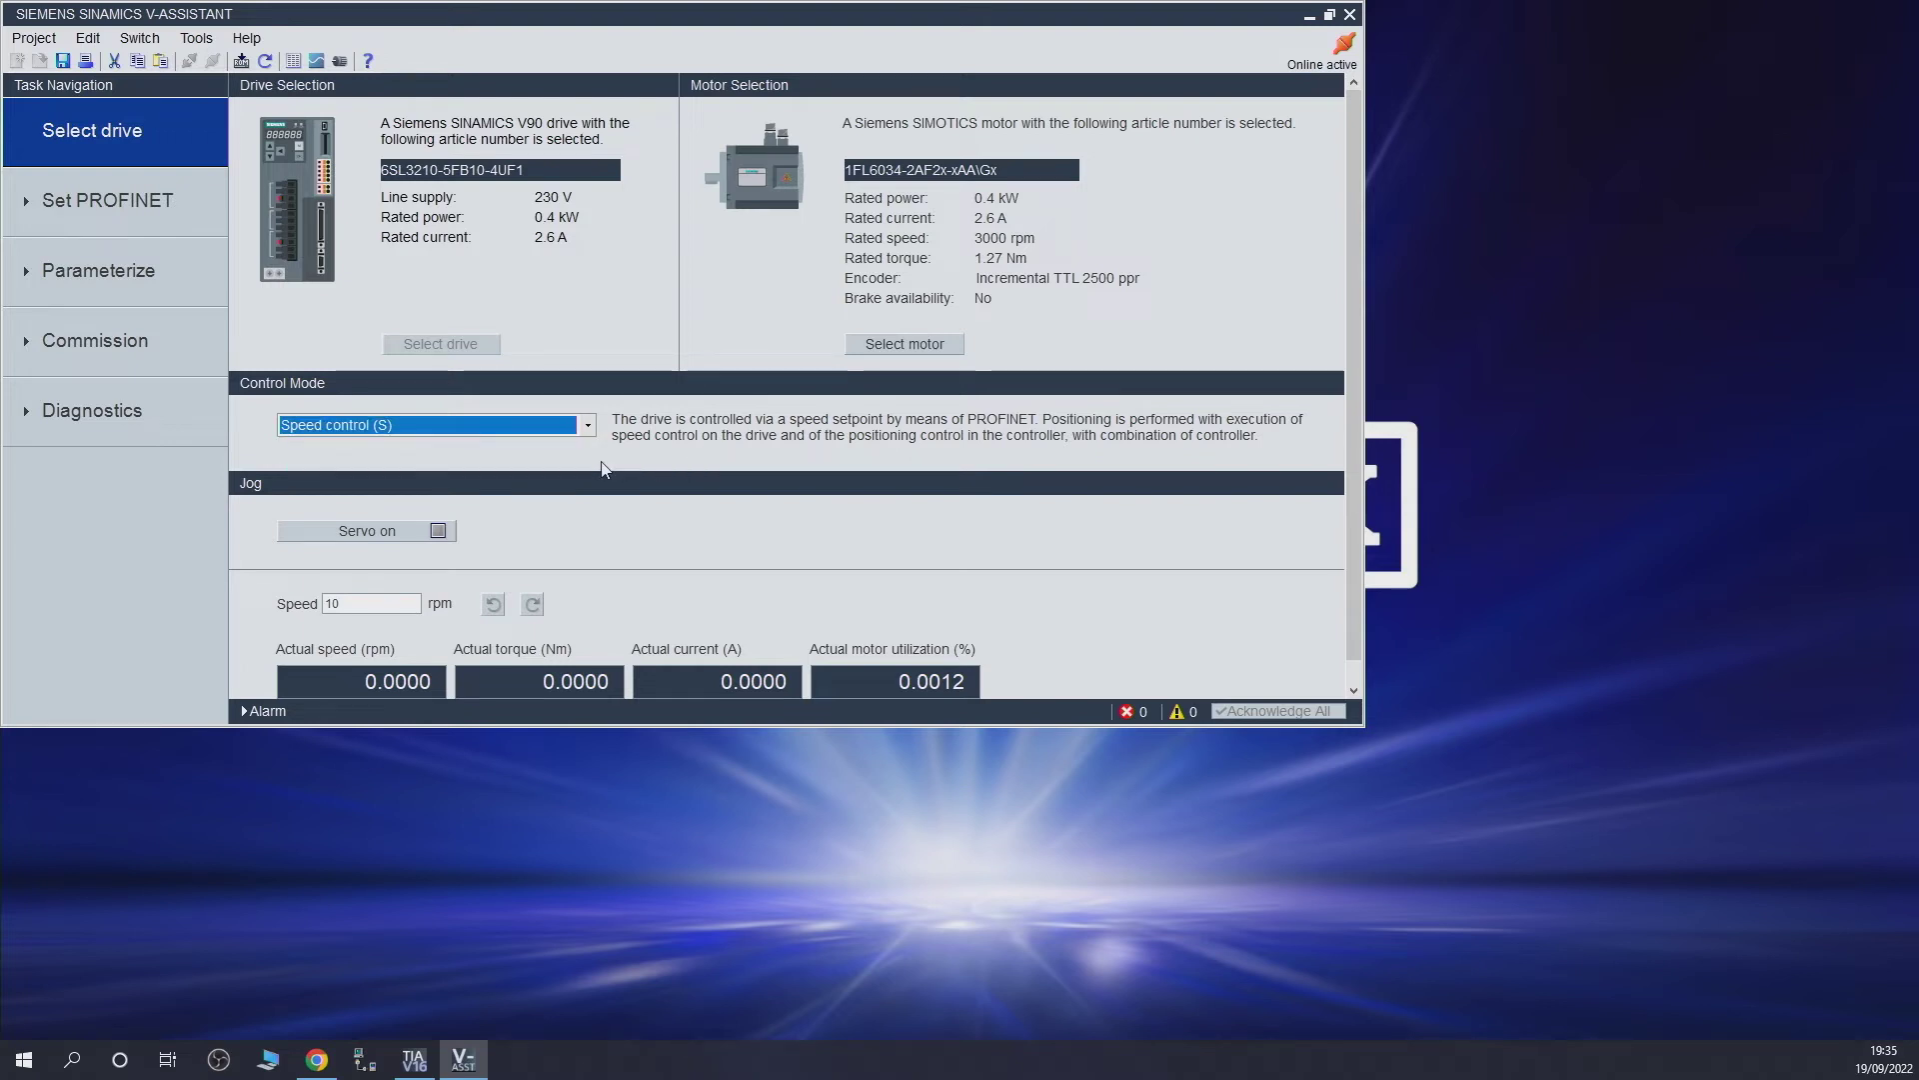
click(541, 430)
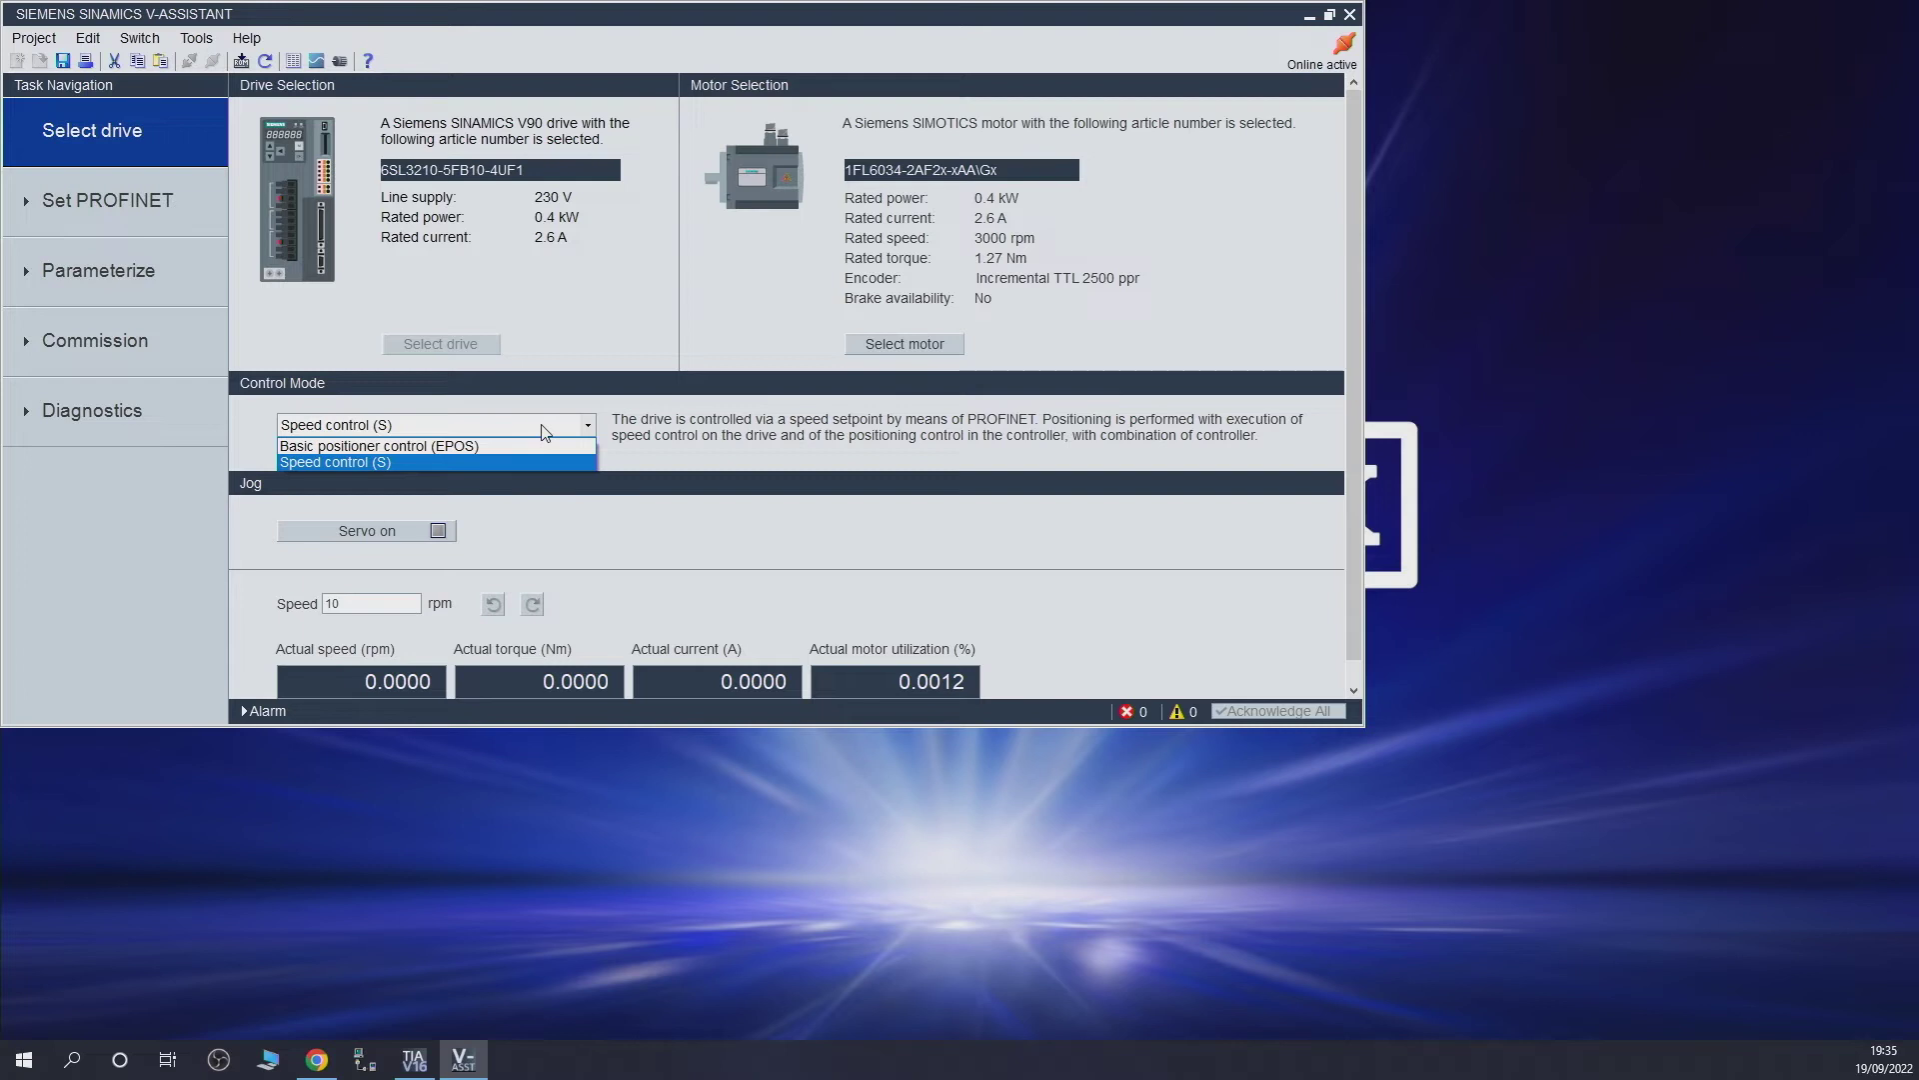
click(681, 449)
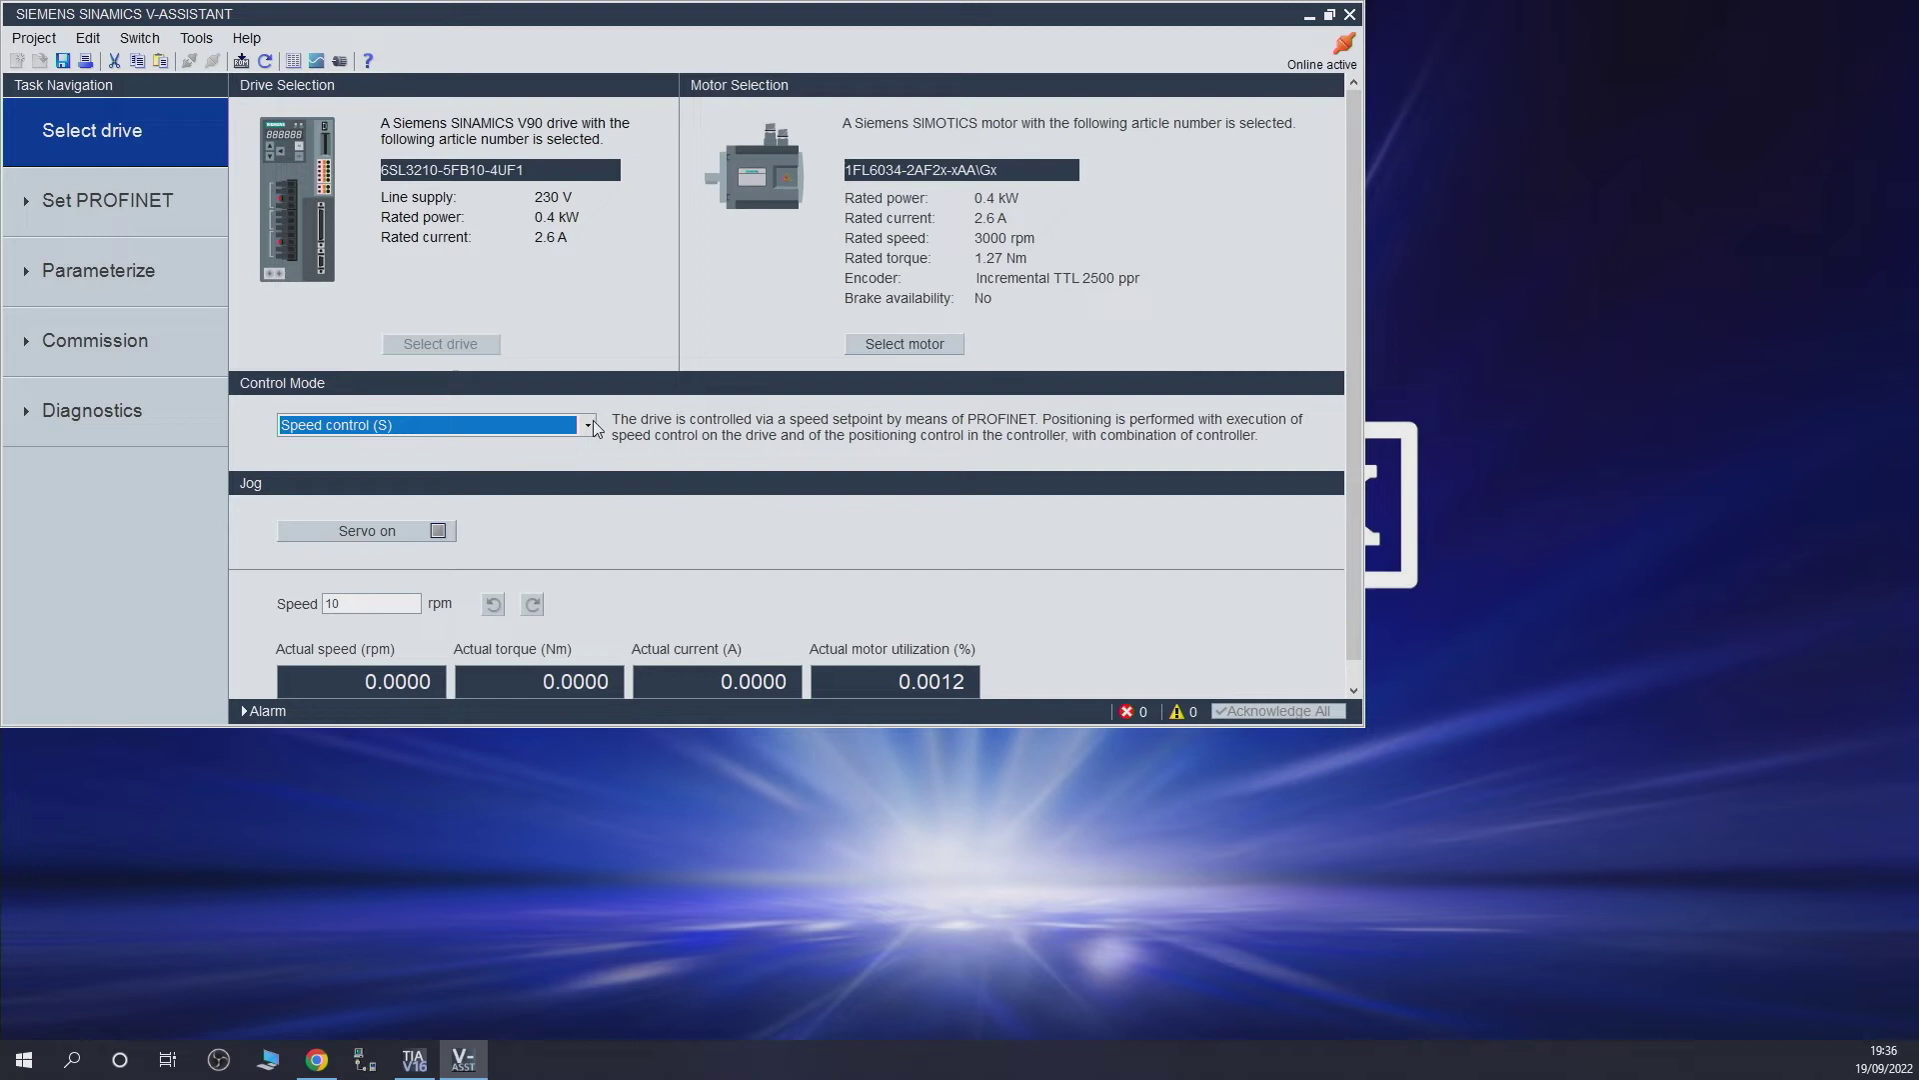
- Jog the motor near 10 rpm, switch the servo off, and show the Standard telegram 3 PZD-5/9 page
scroll(724, 536, down, 1)
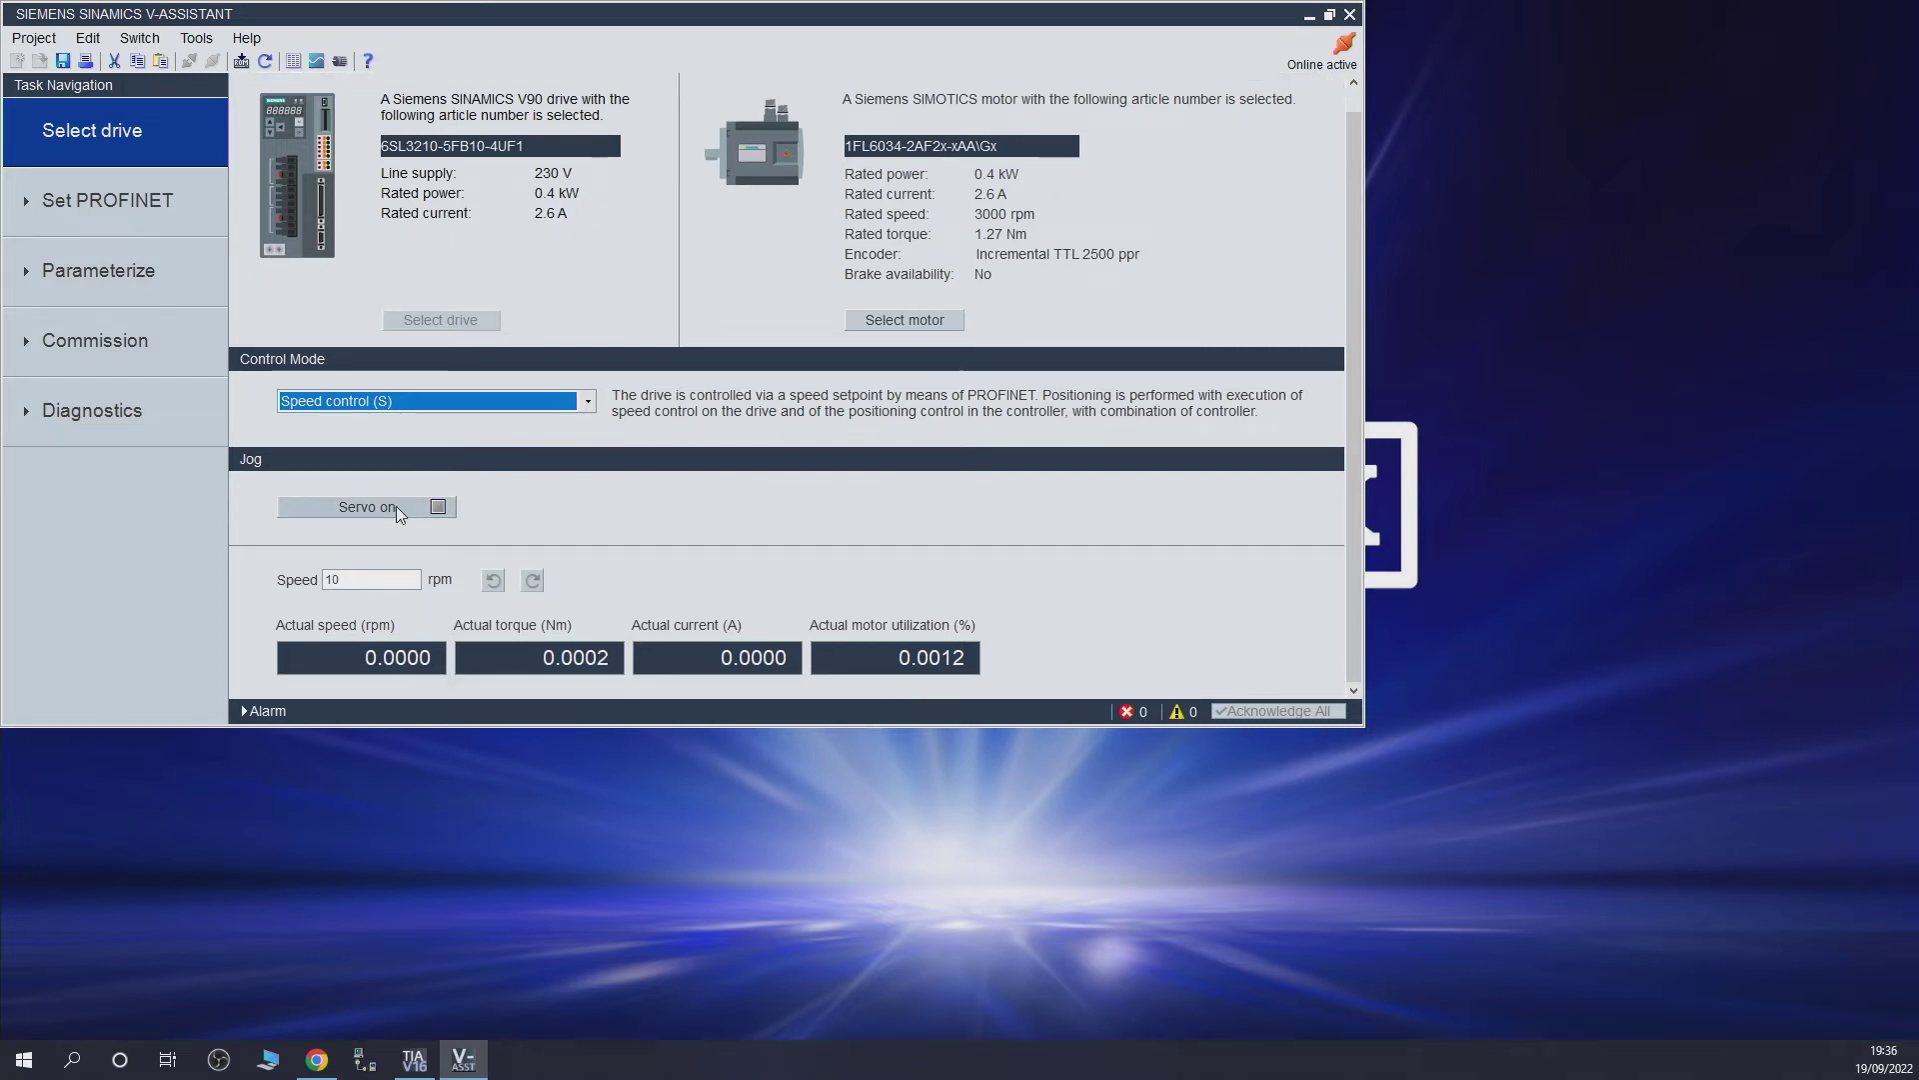
click(437, 507)
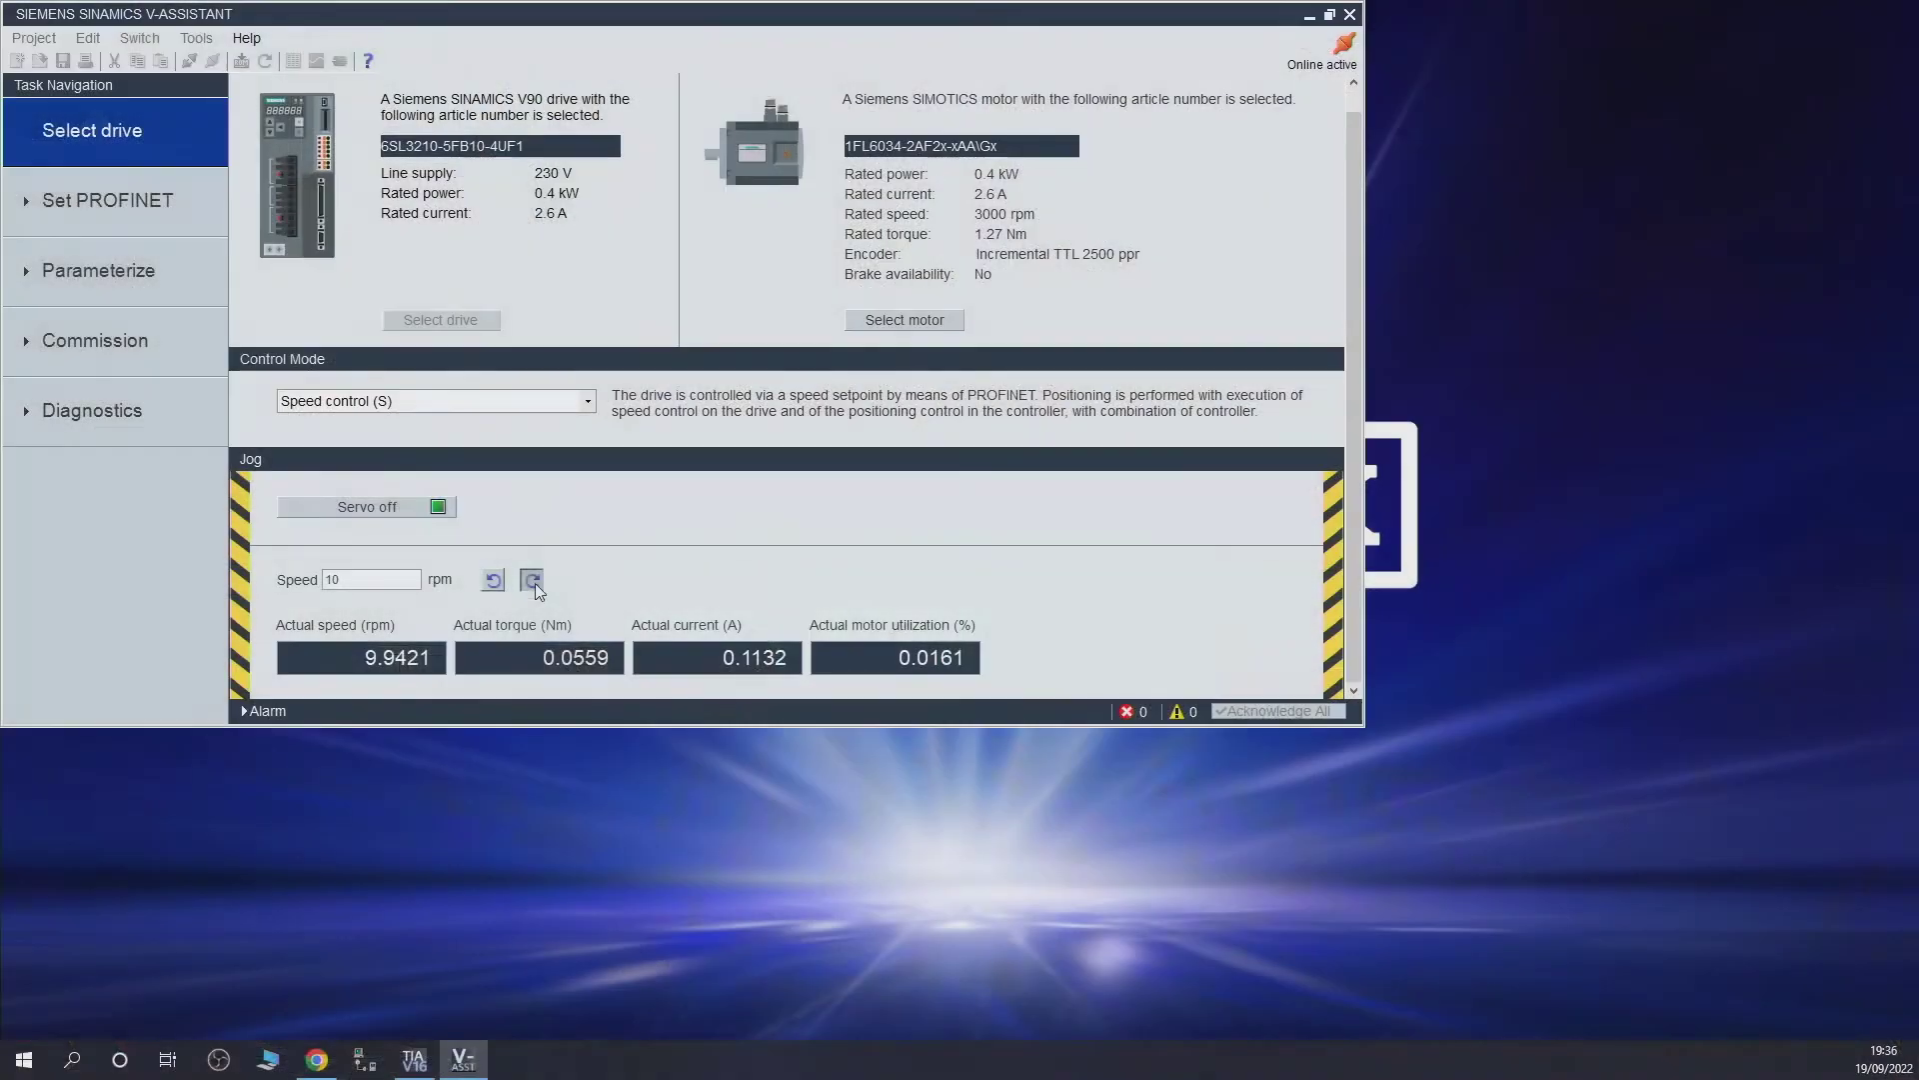
click(379, 502)
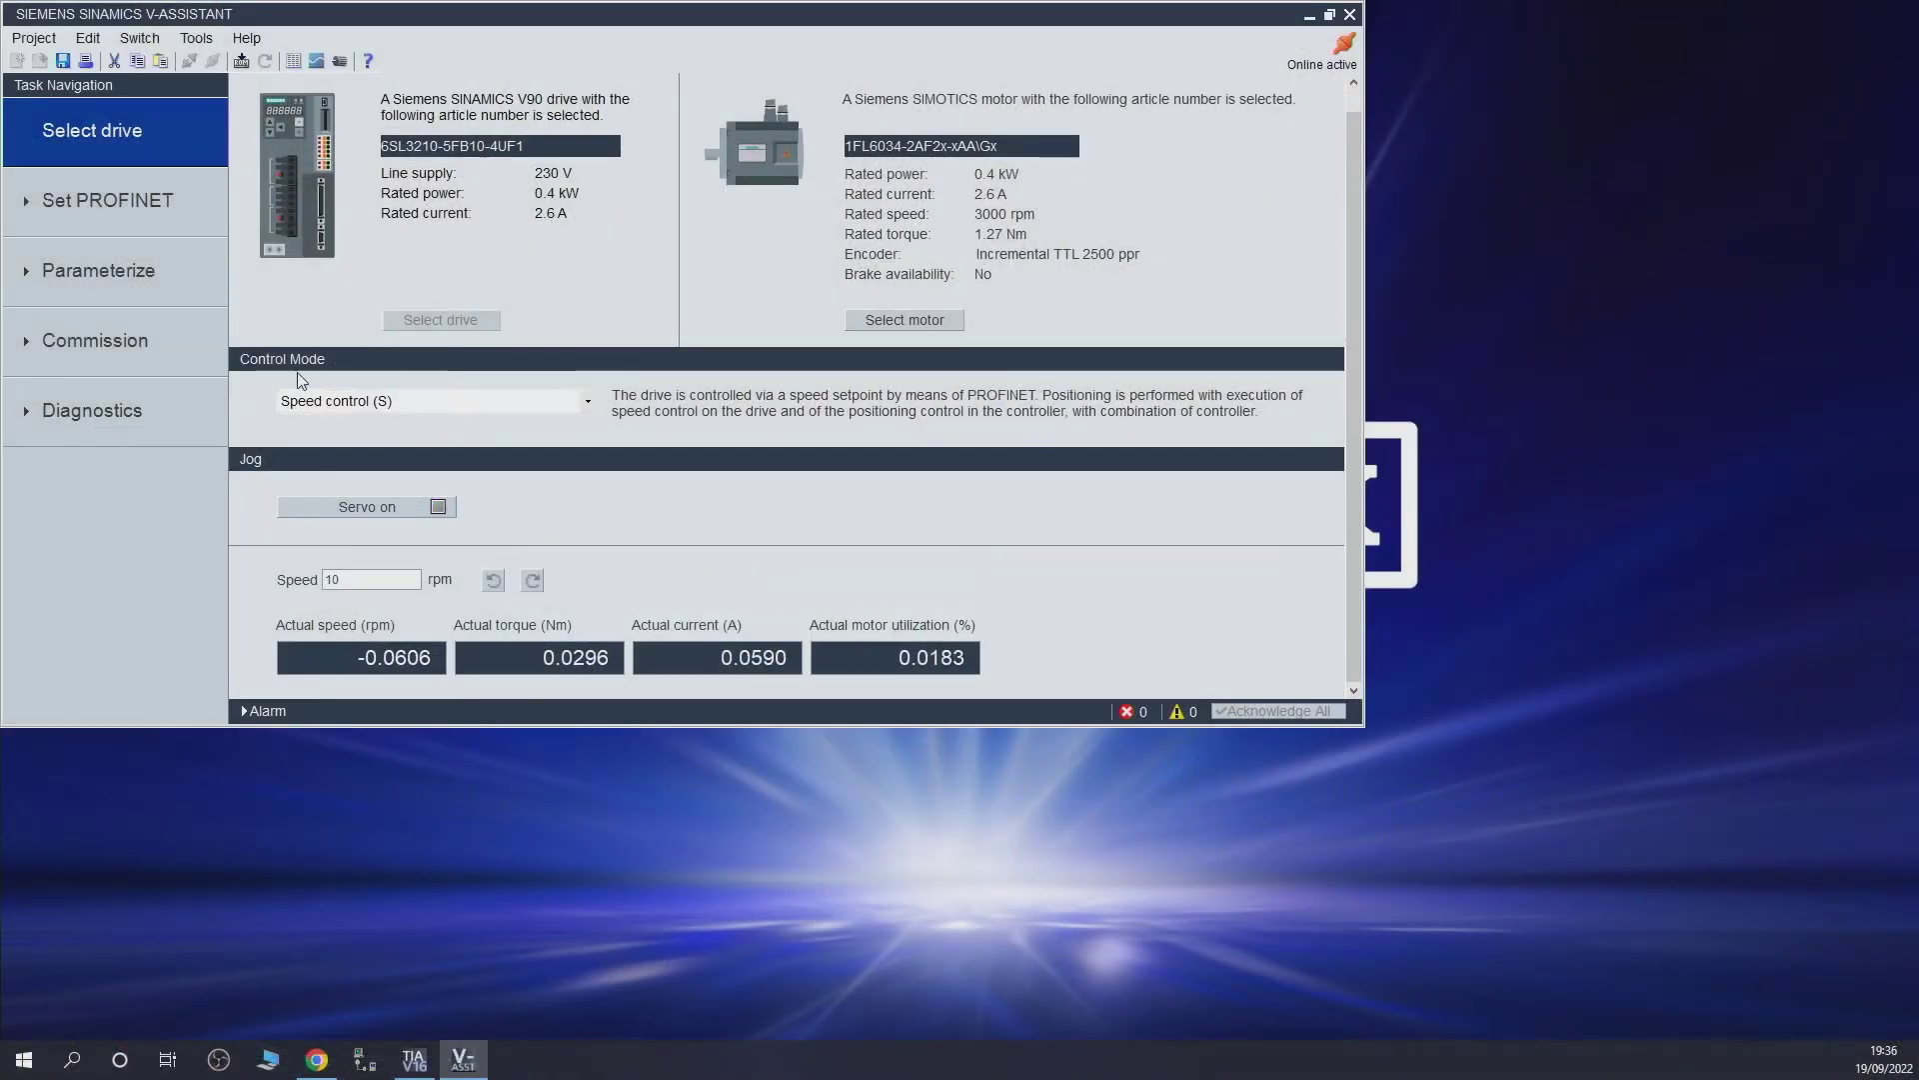
click(126, 206)
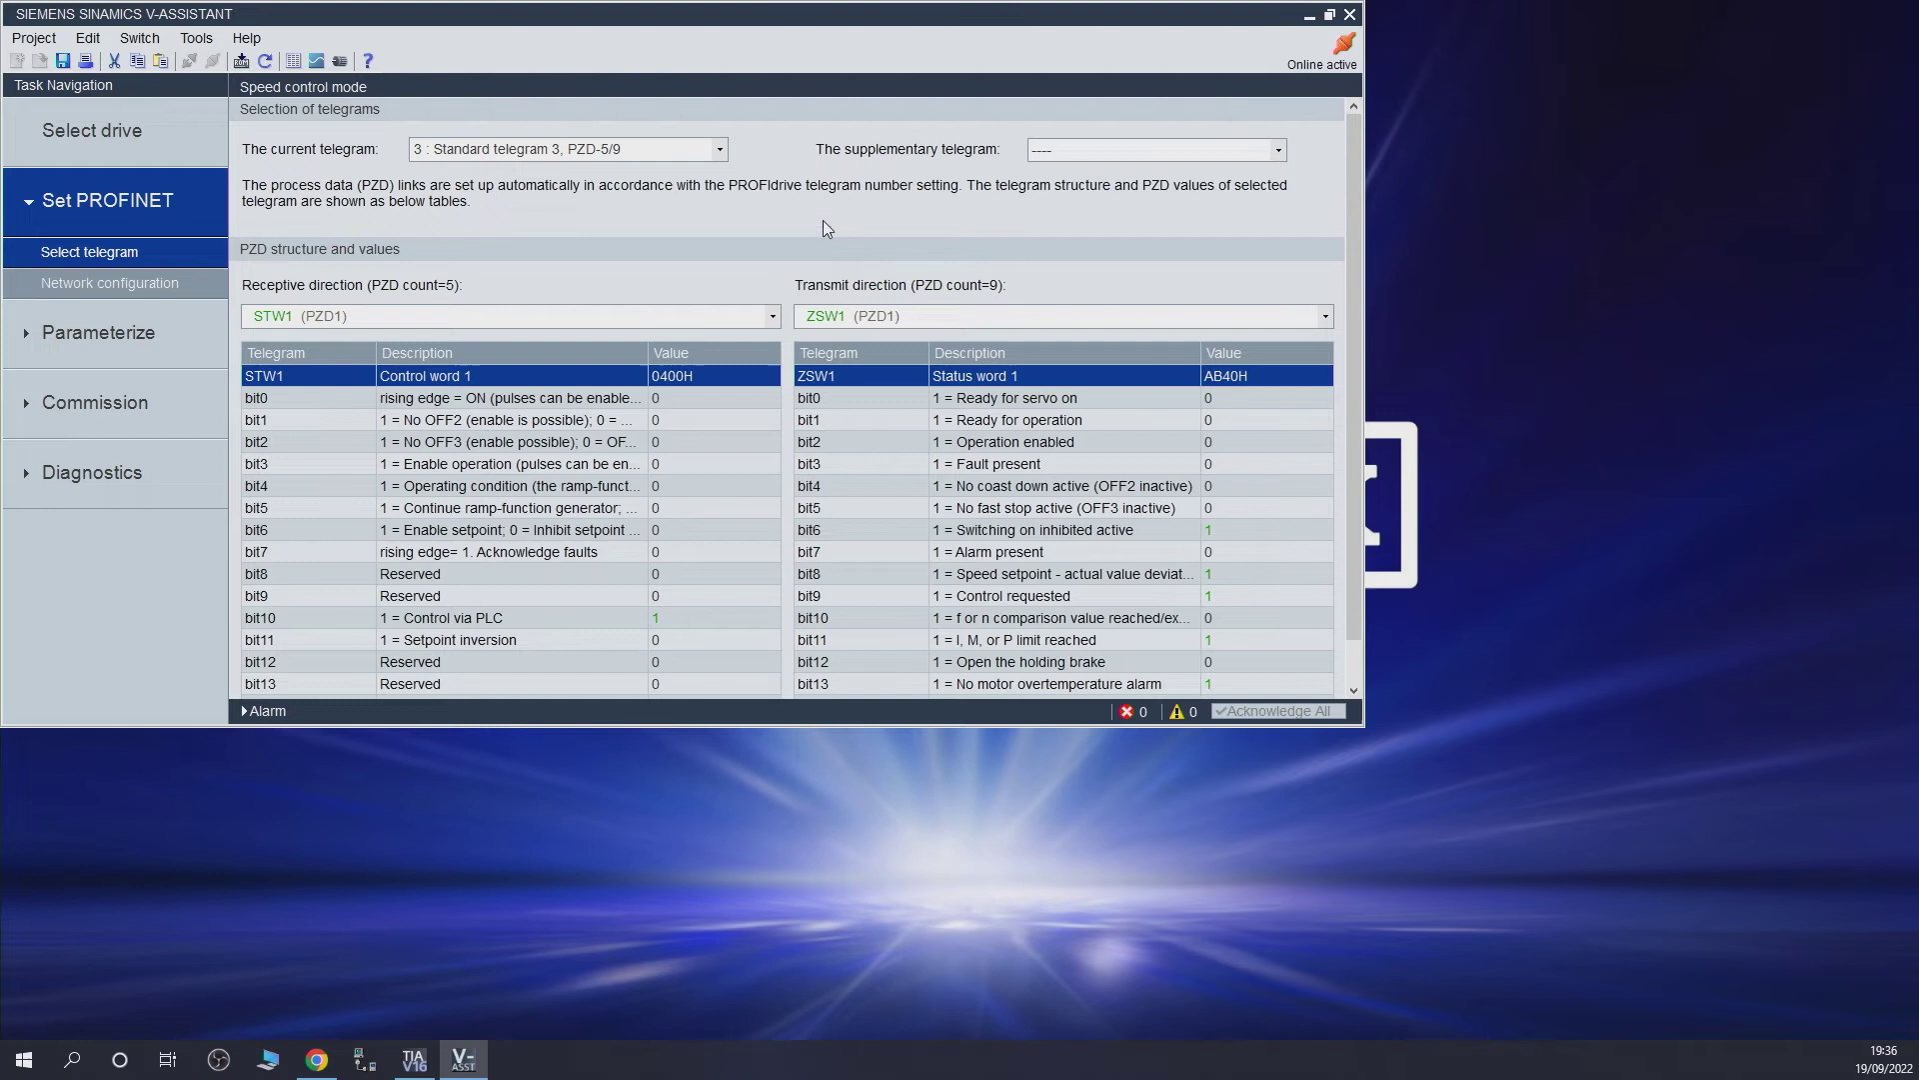
- Keep Standard telegram 3 and show network configuration with station name v90drive at IP 192.168.0.23
click(688, 147)
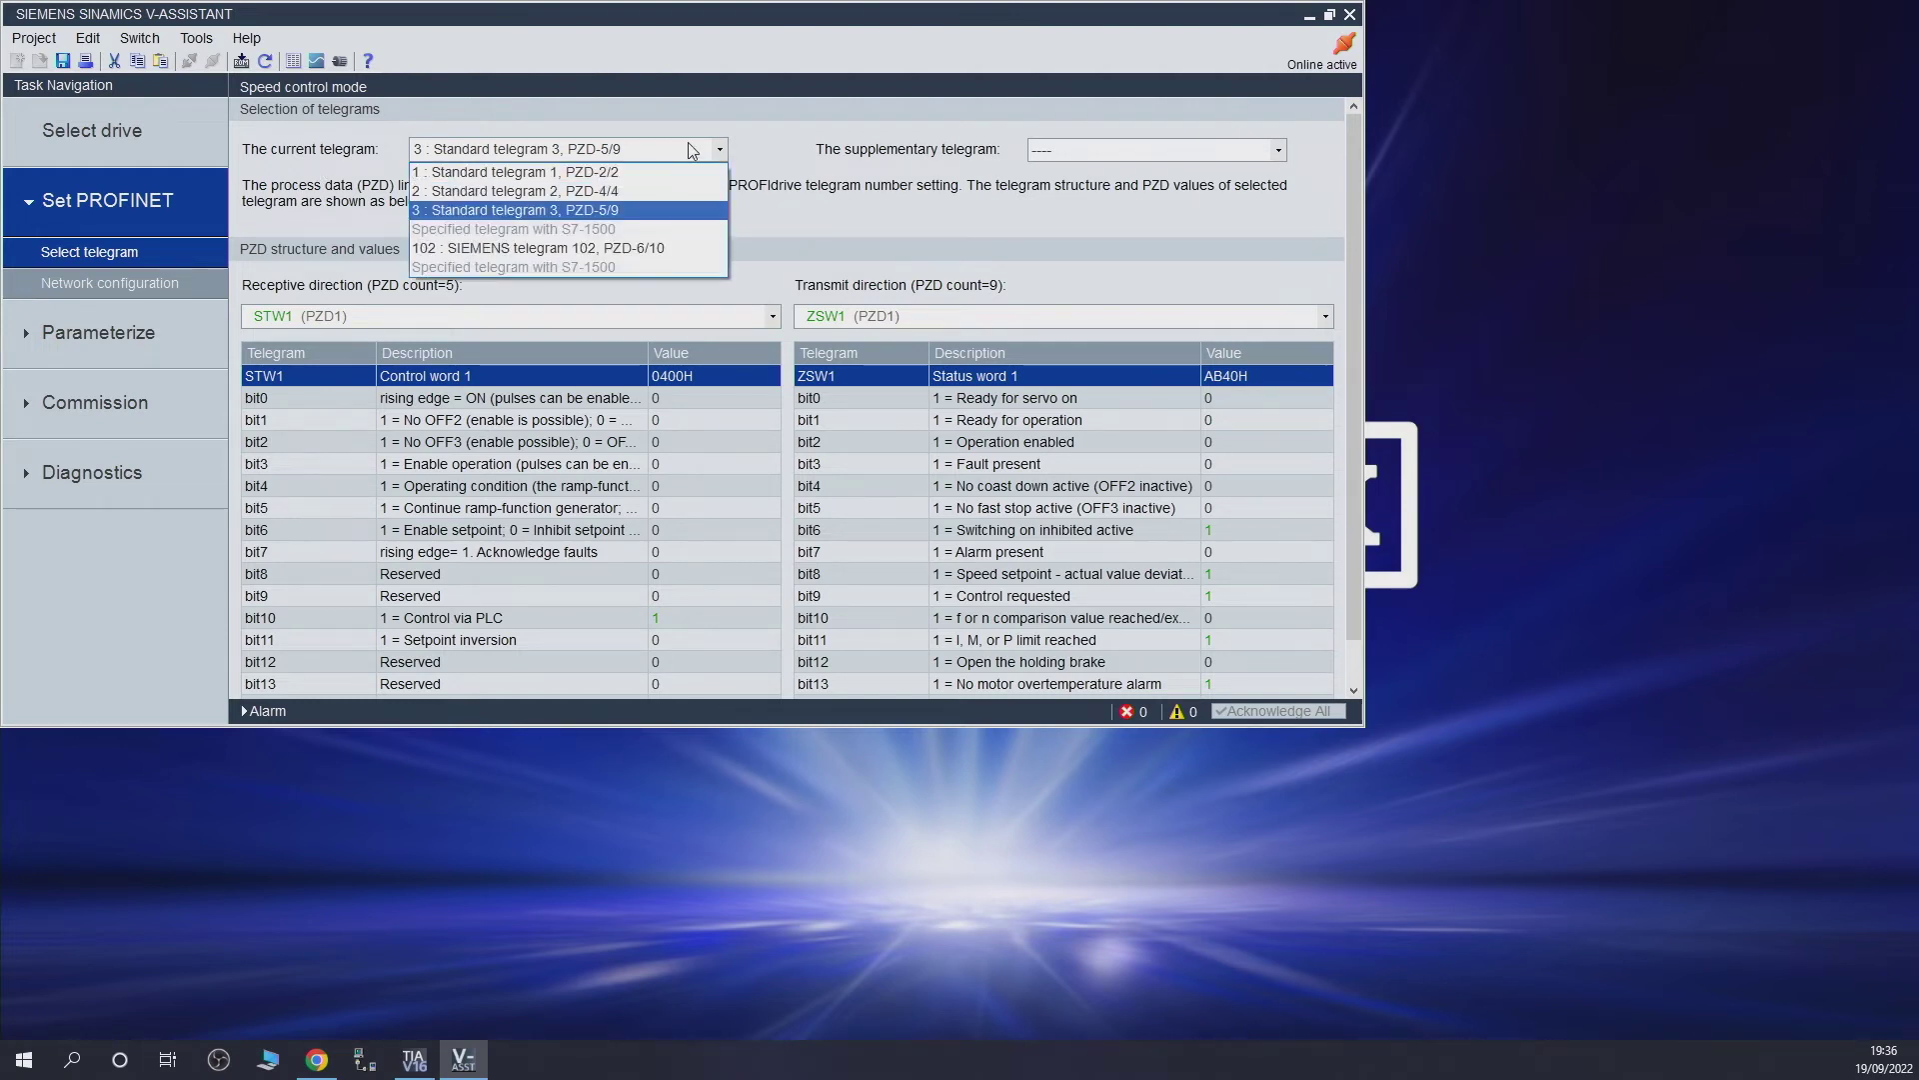
click(670, 212)
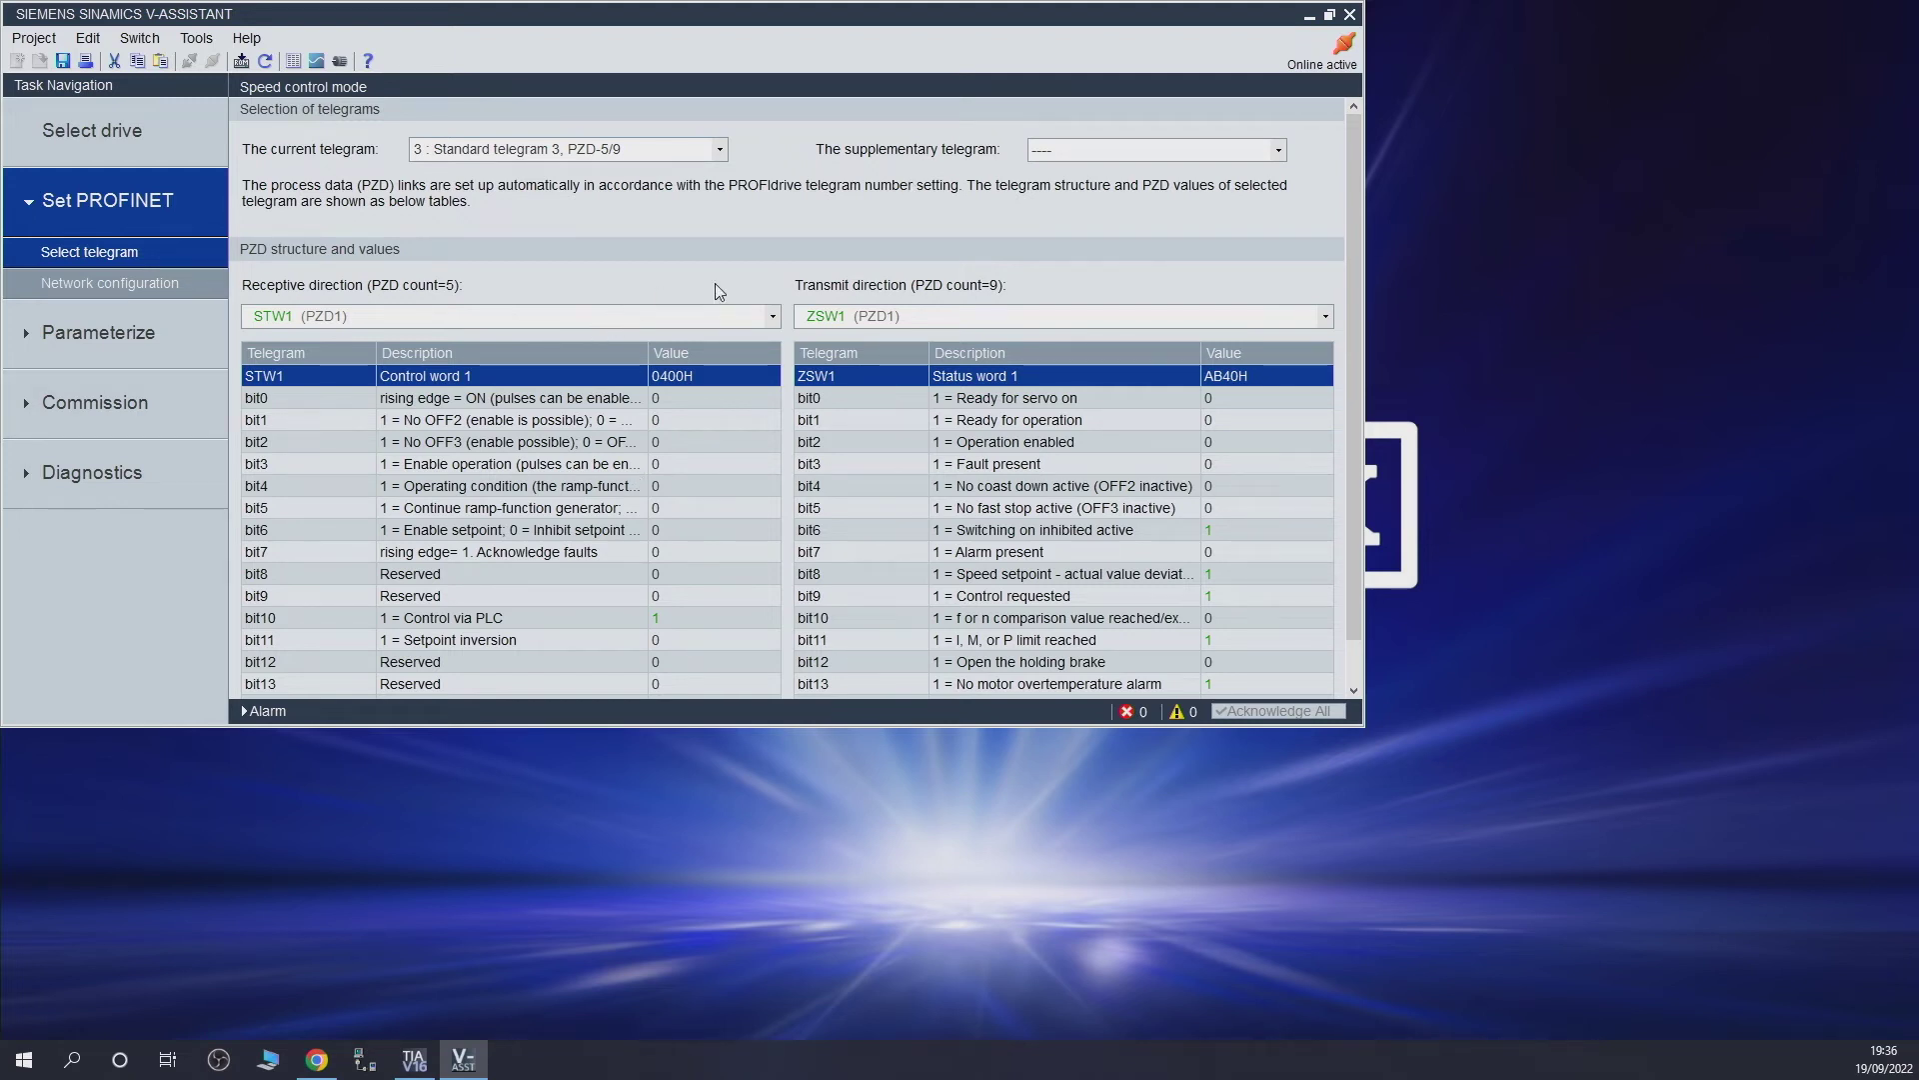
click(701, 152)
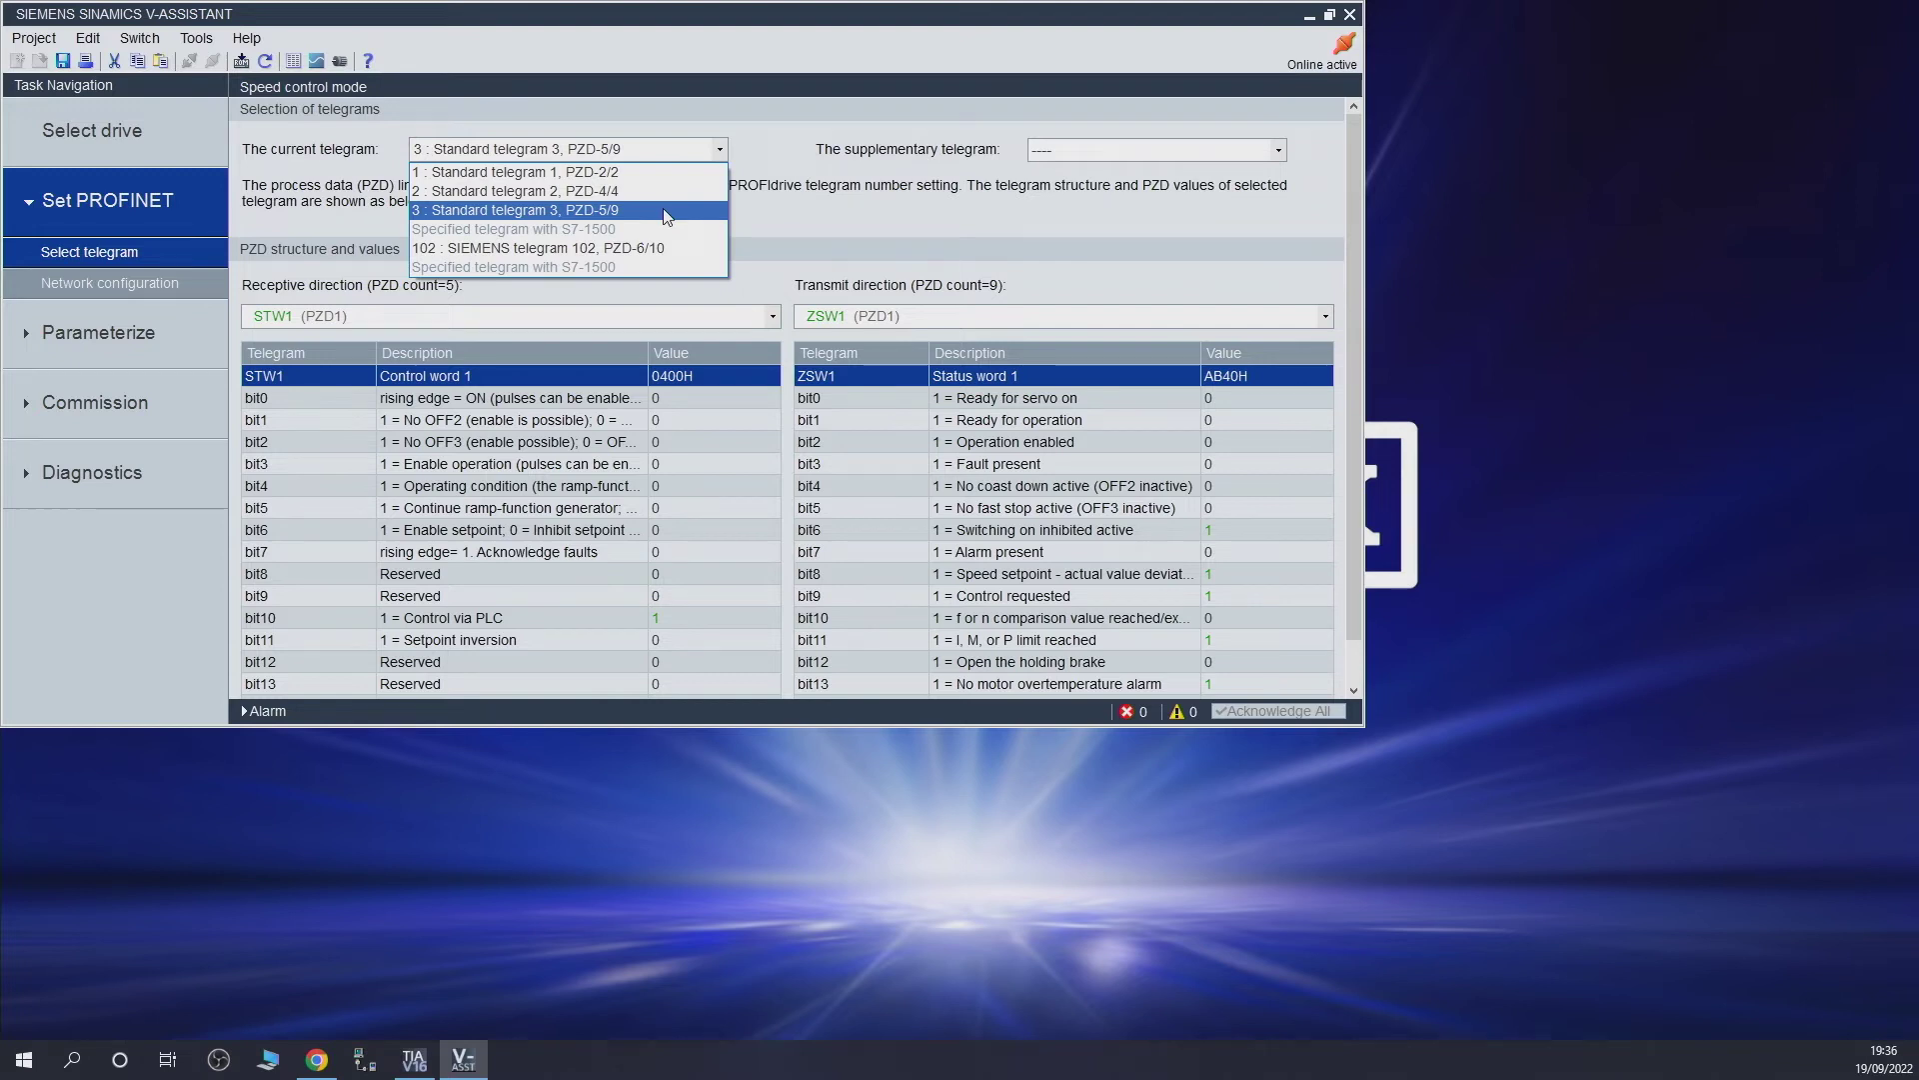
click(668, 212)
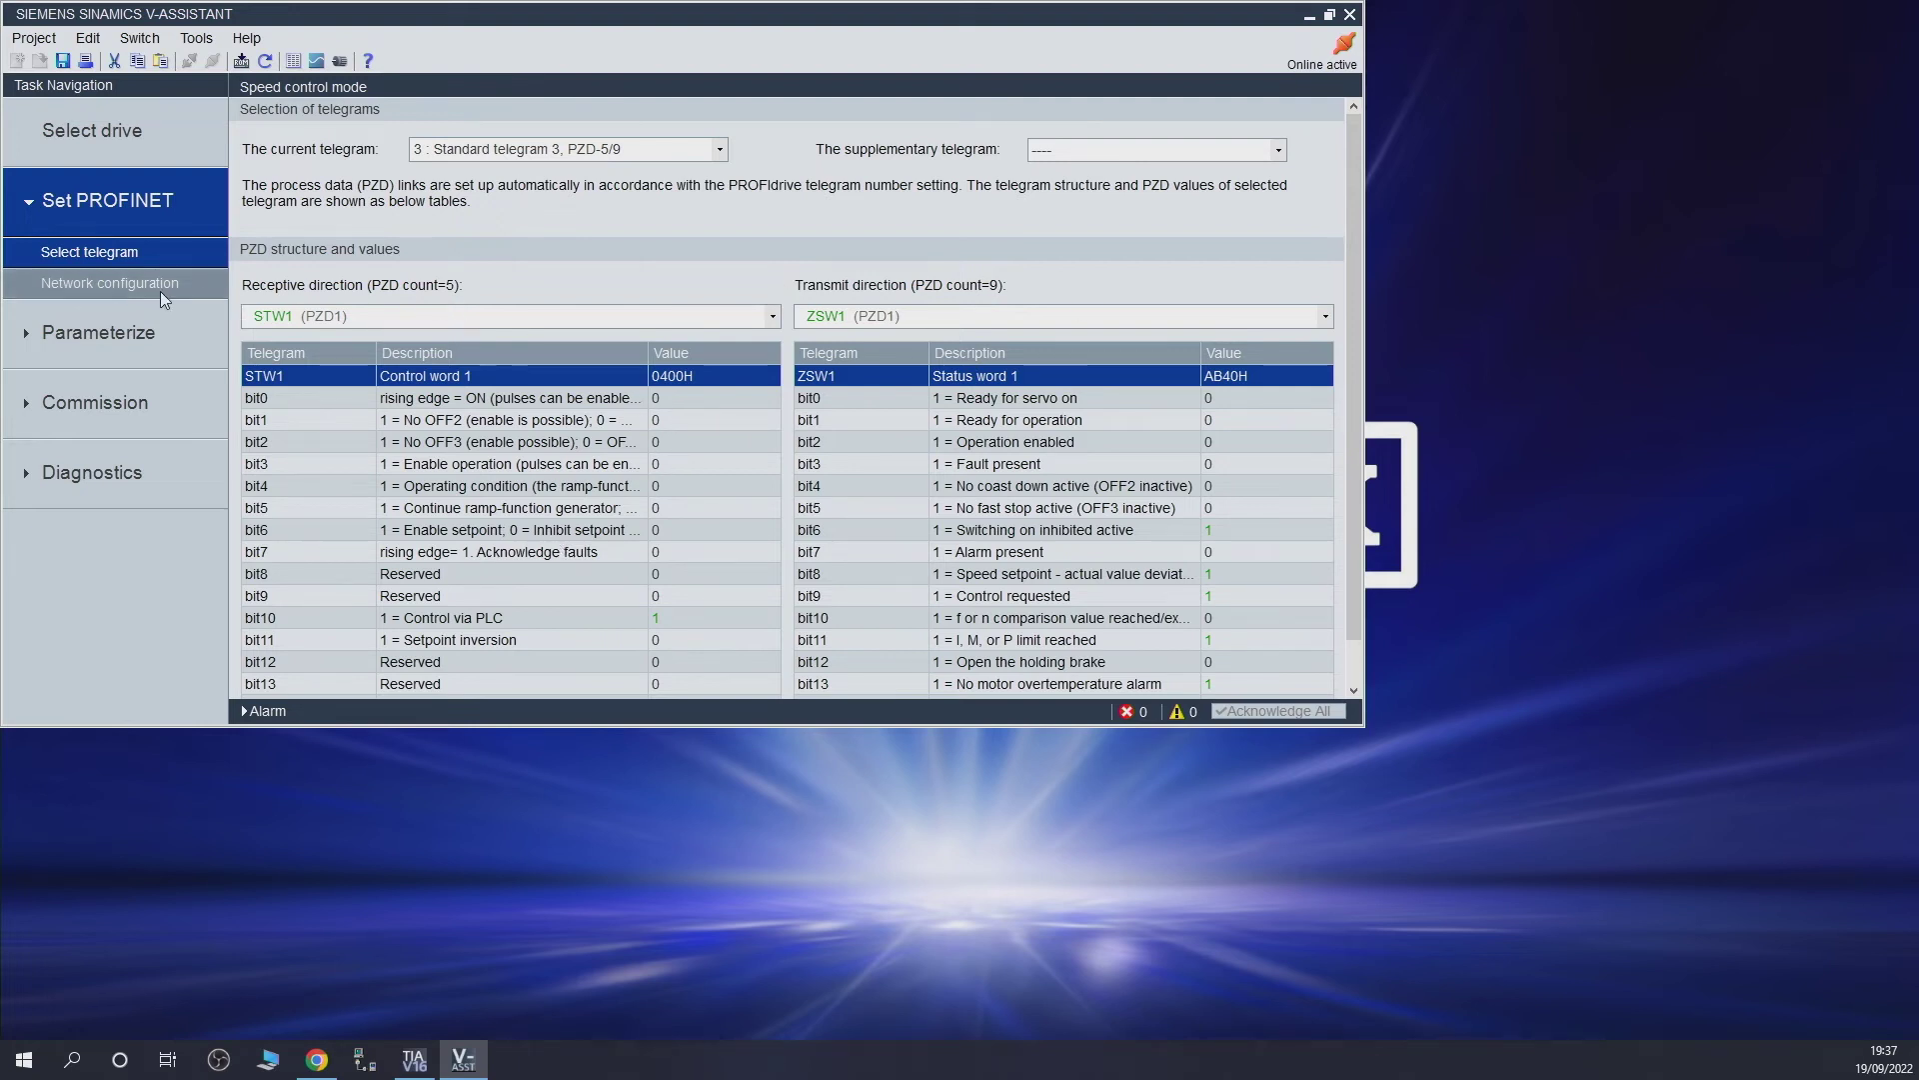
click(125, 288)
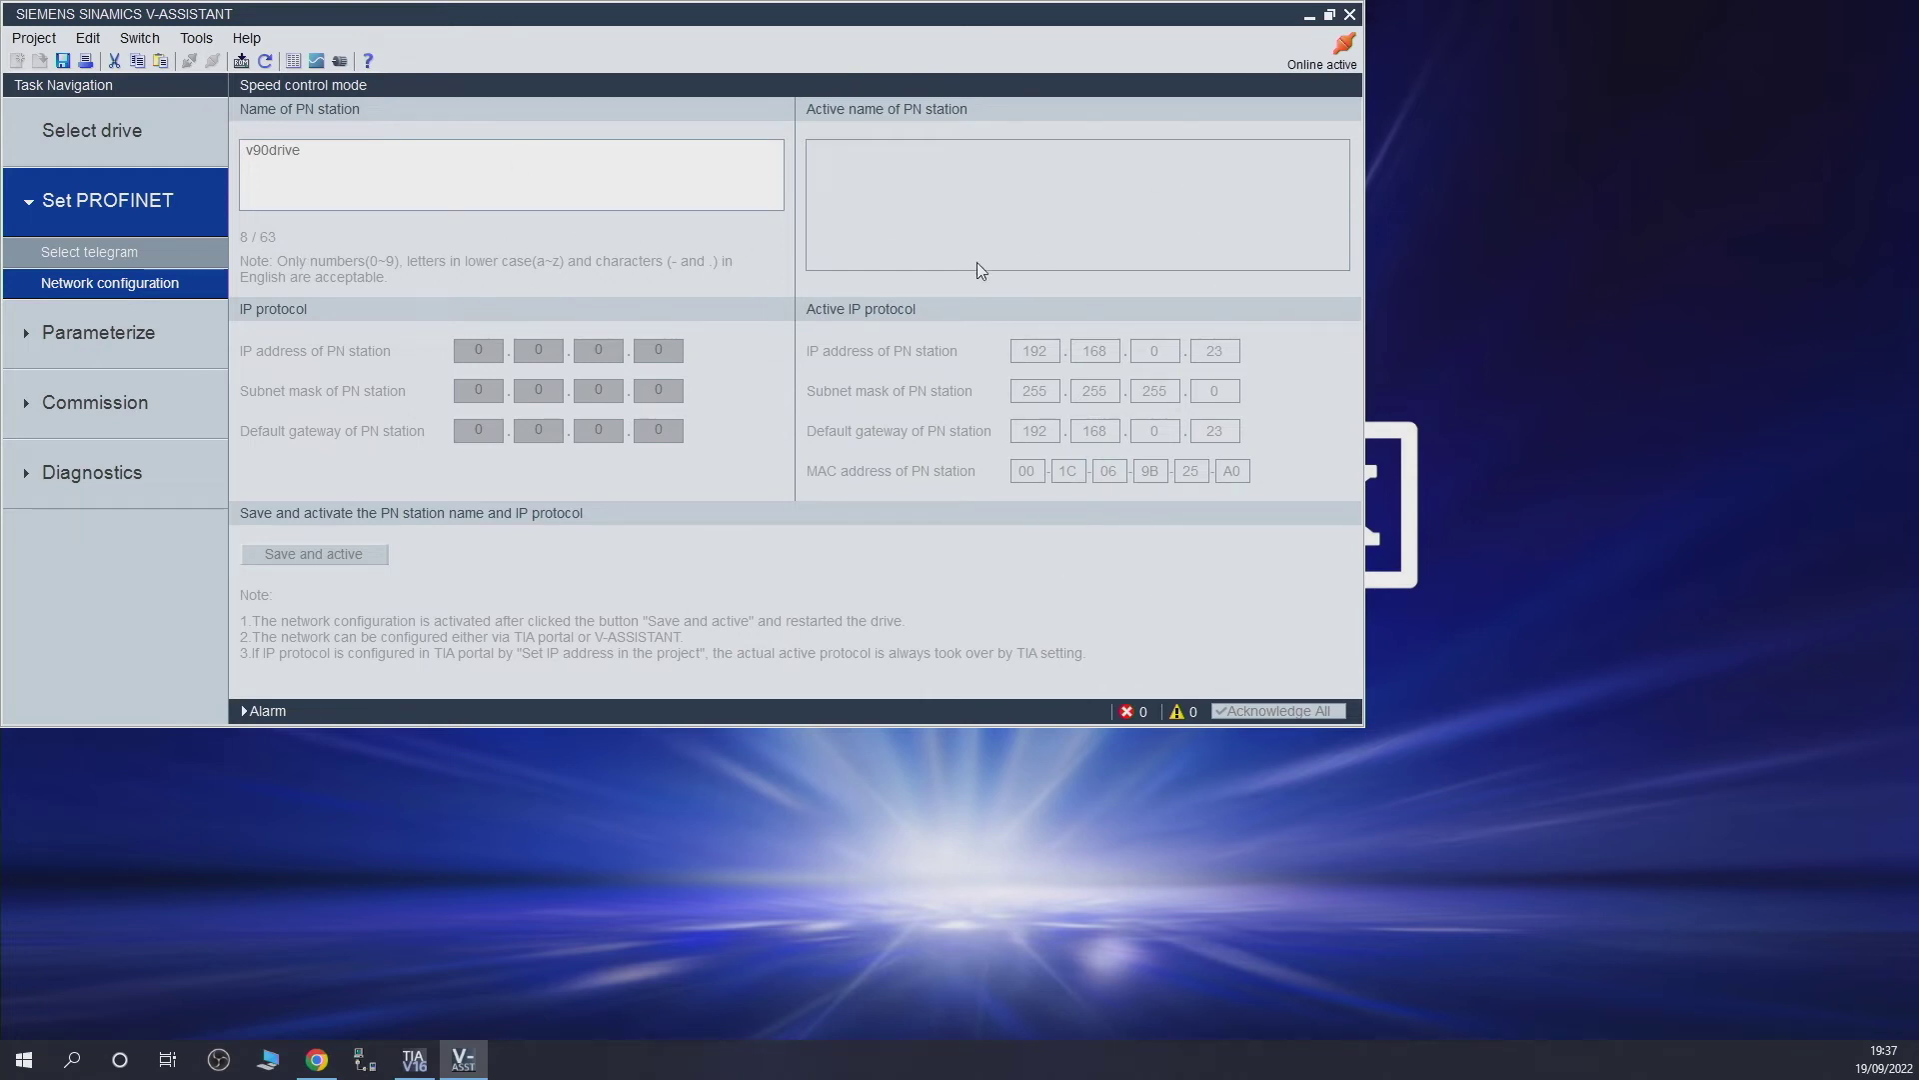
- Browse the ramp, limits, digital I/O and all-parameters pages, and glance at the Tools list
click(85, 338)
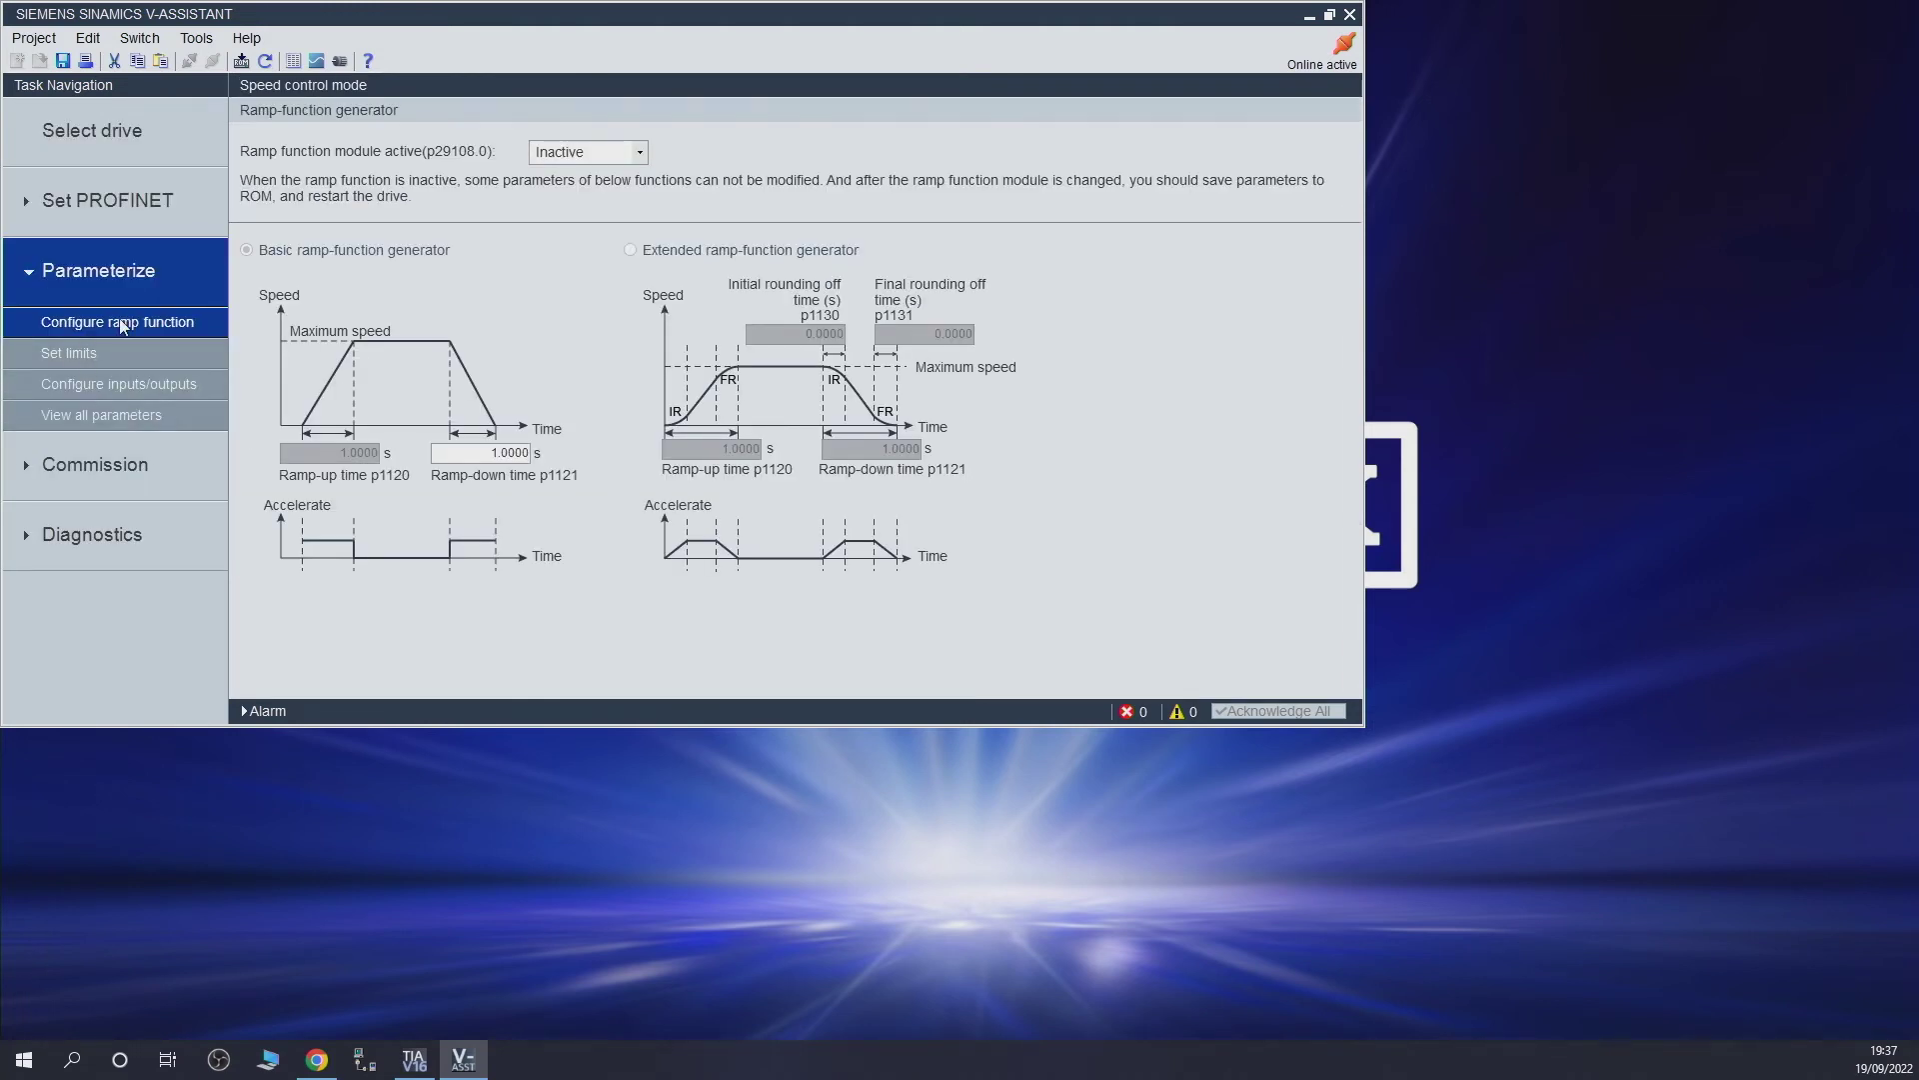
click(56, 356)
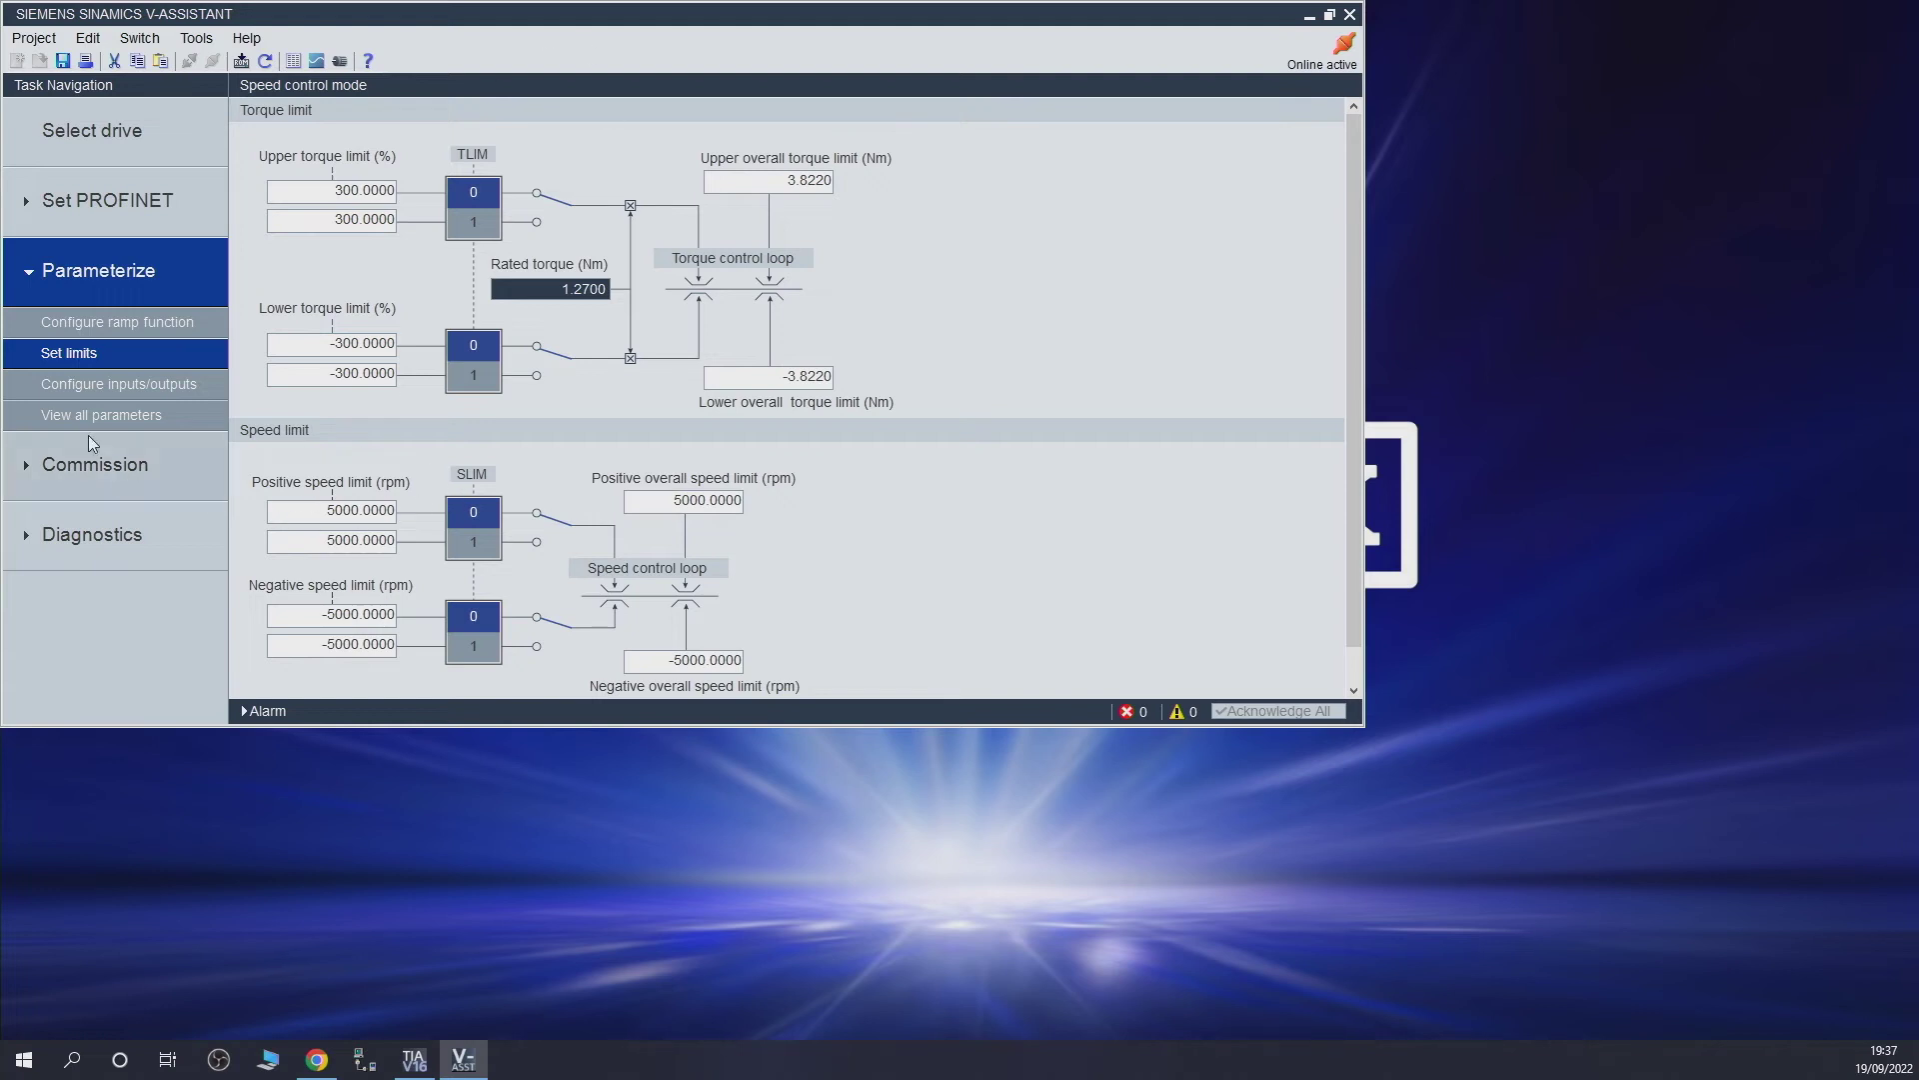
click(156, 388)
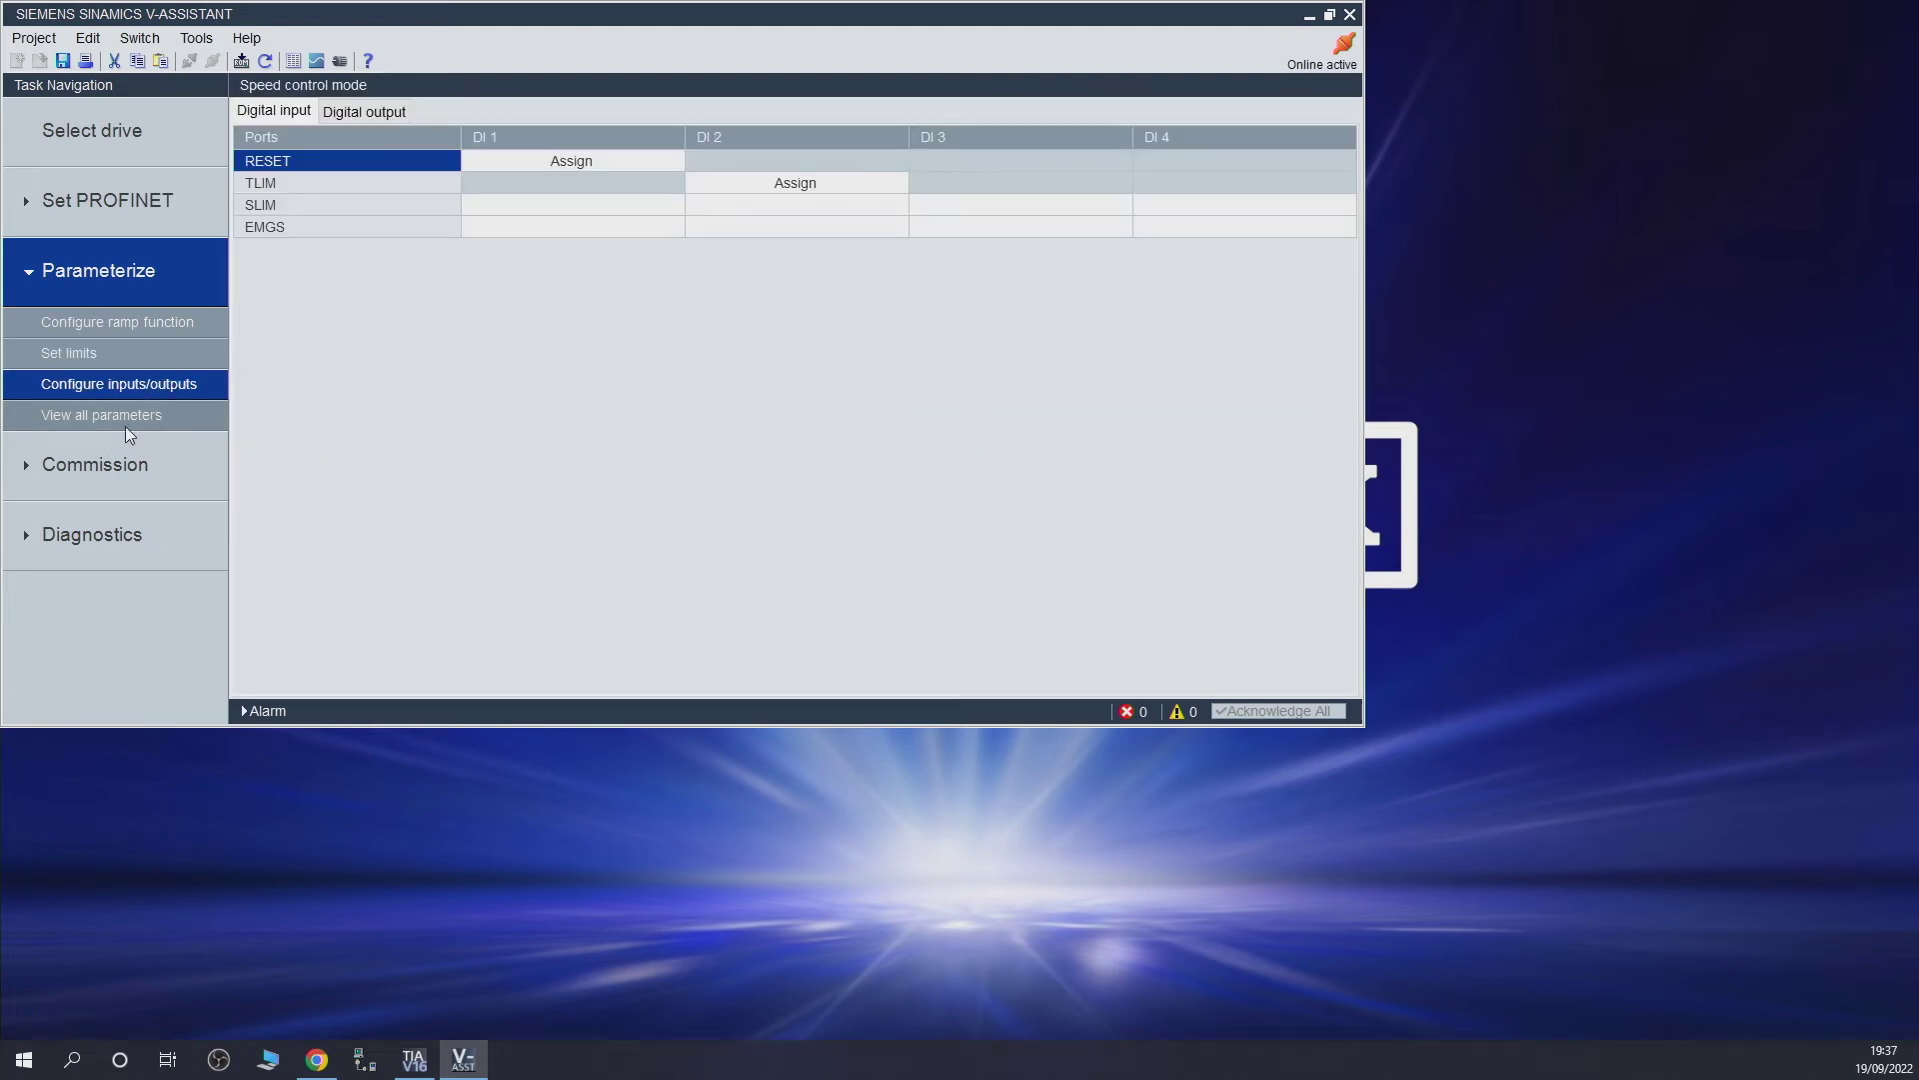
click(133, 417)
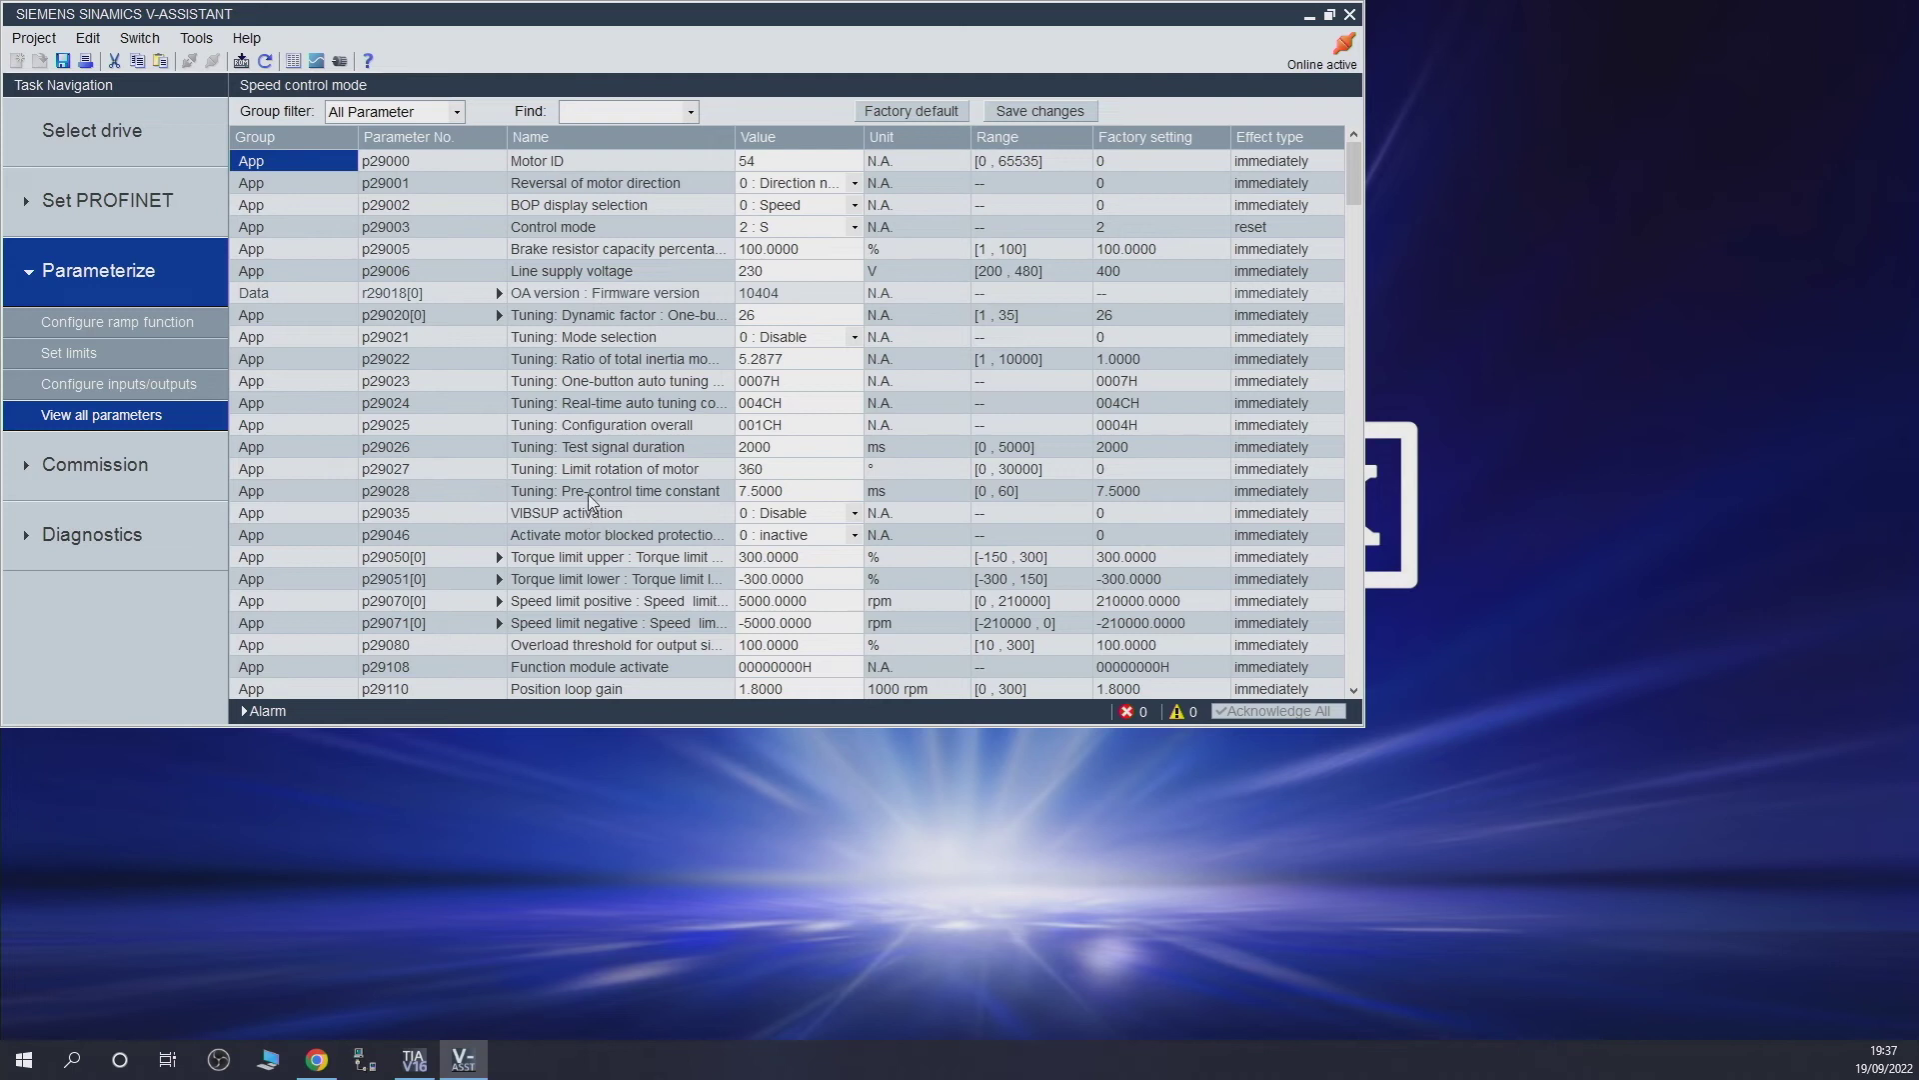
click(197, 44)
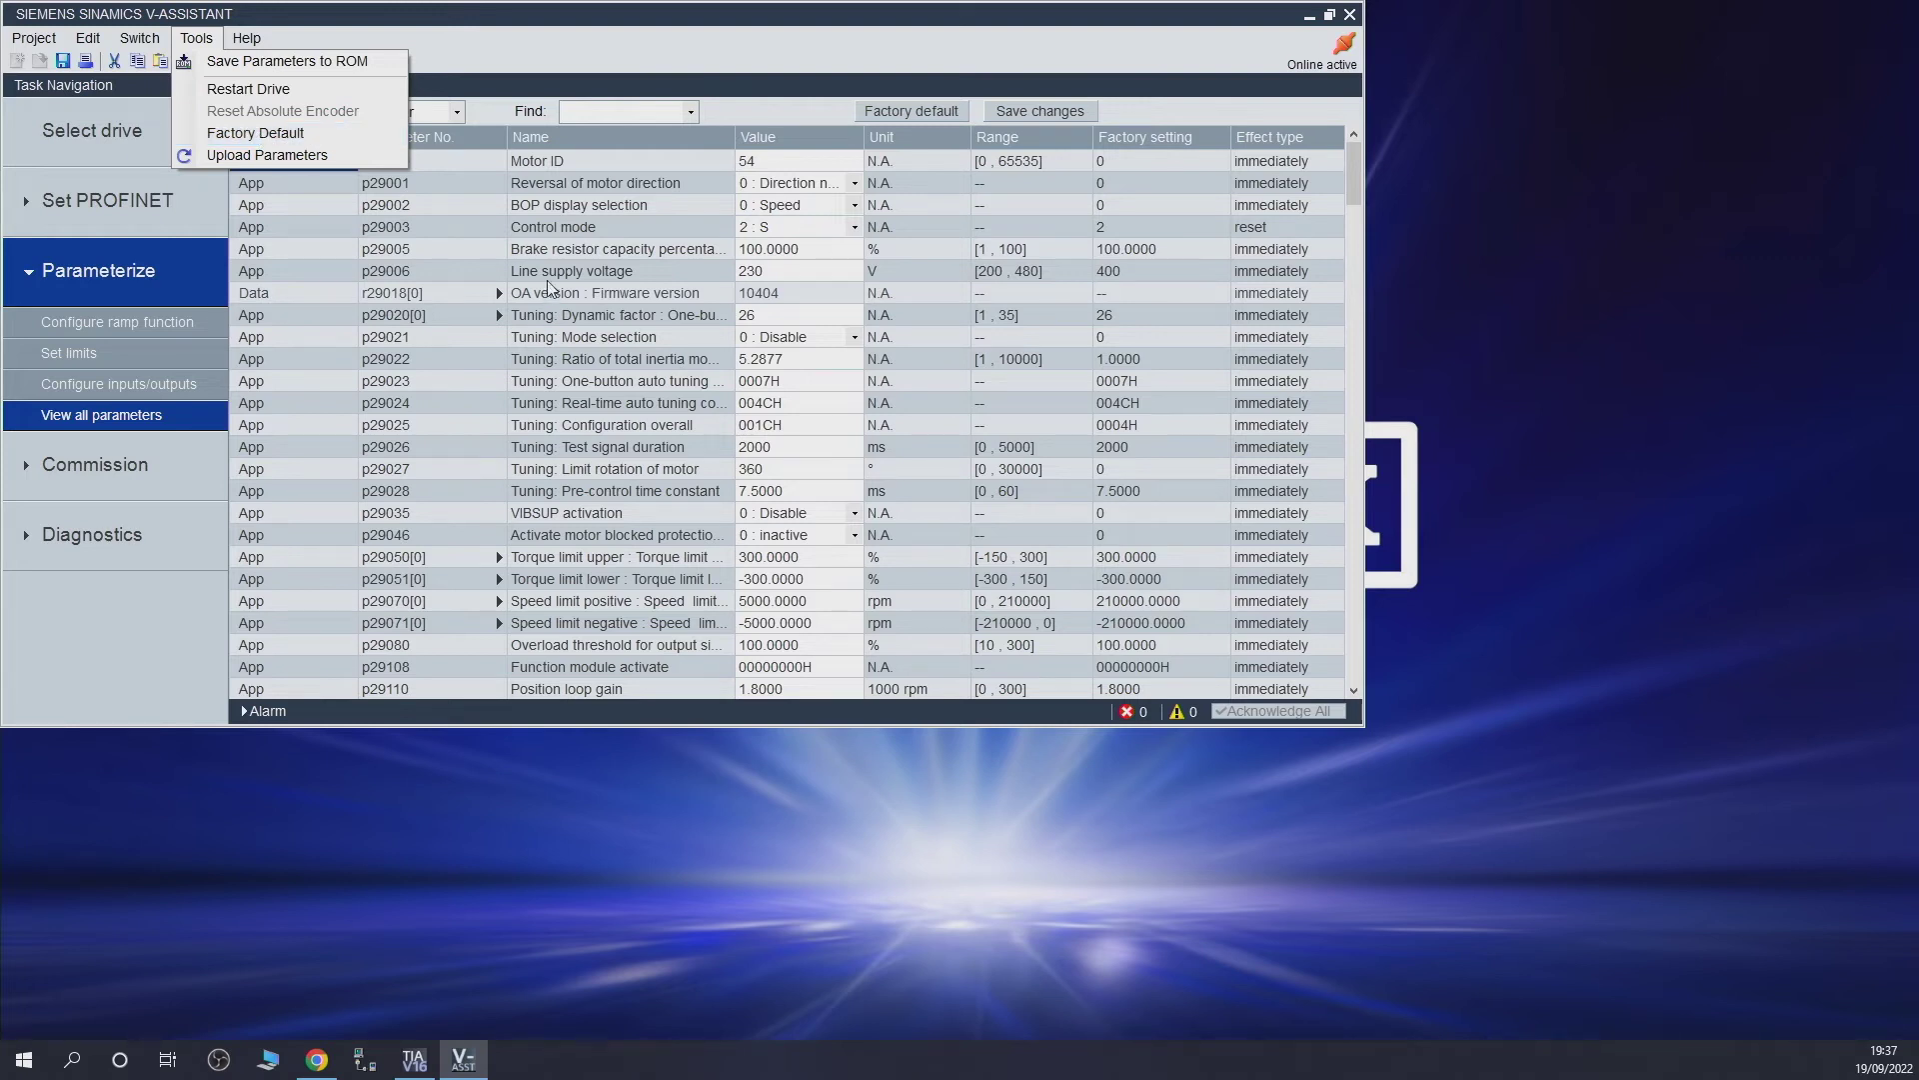
click(458, 56)
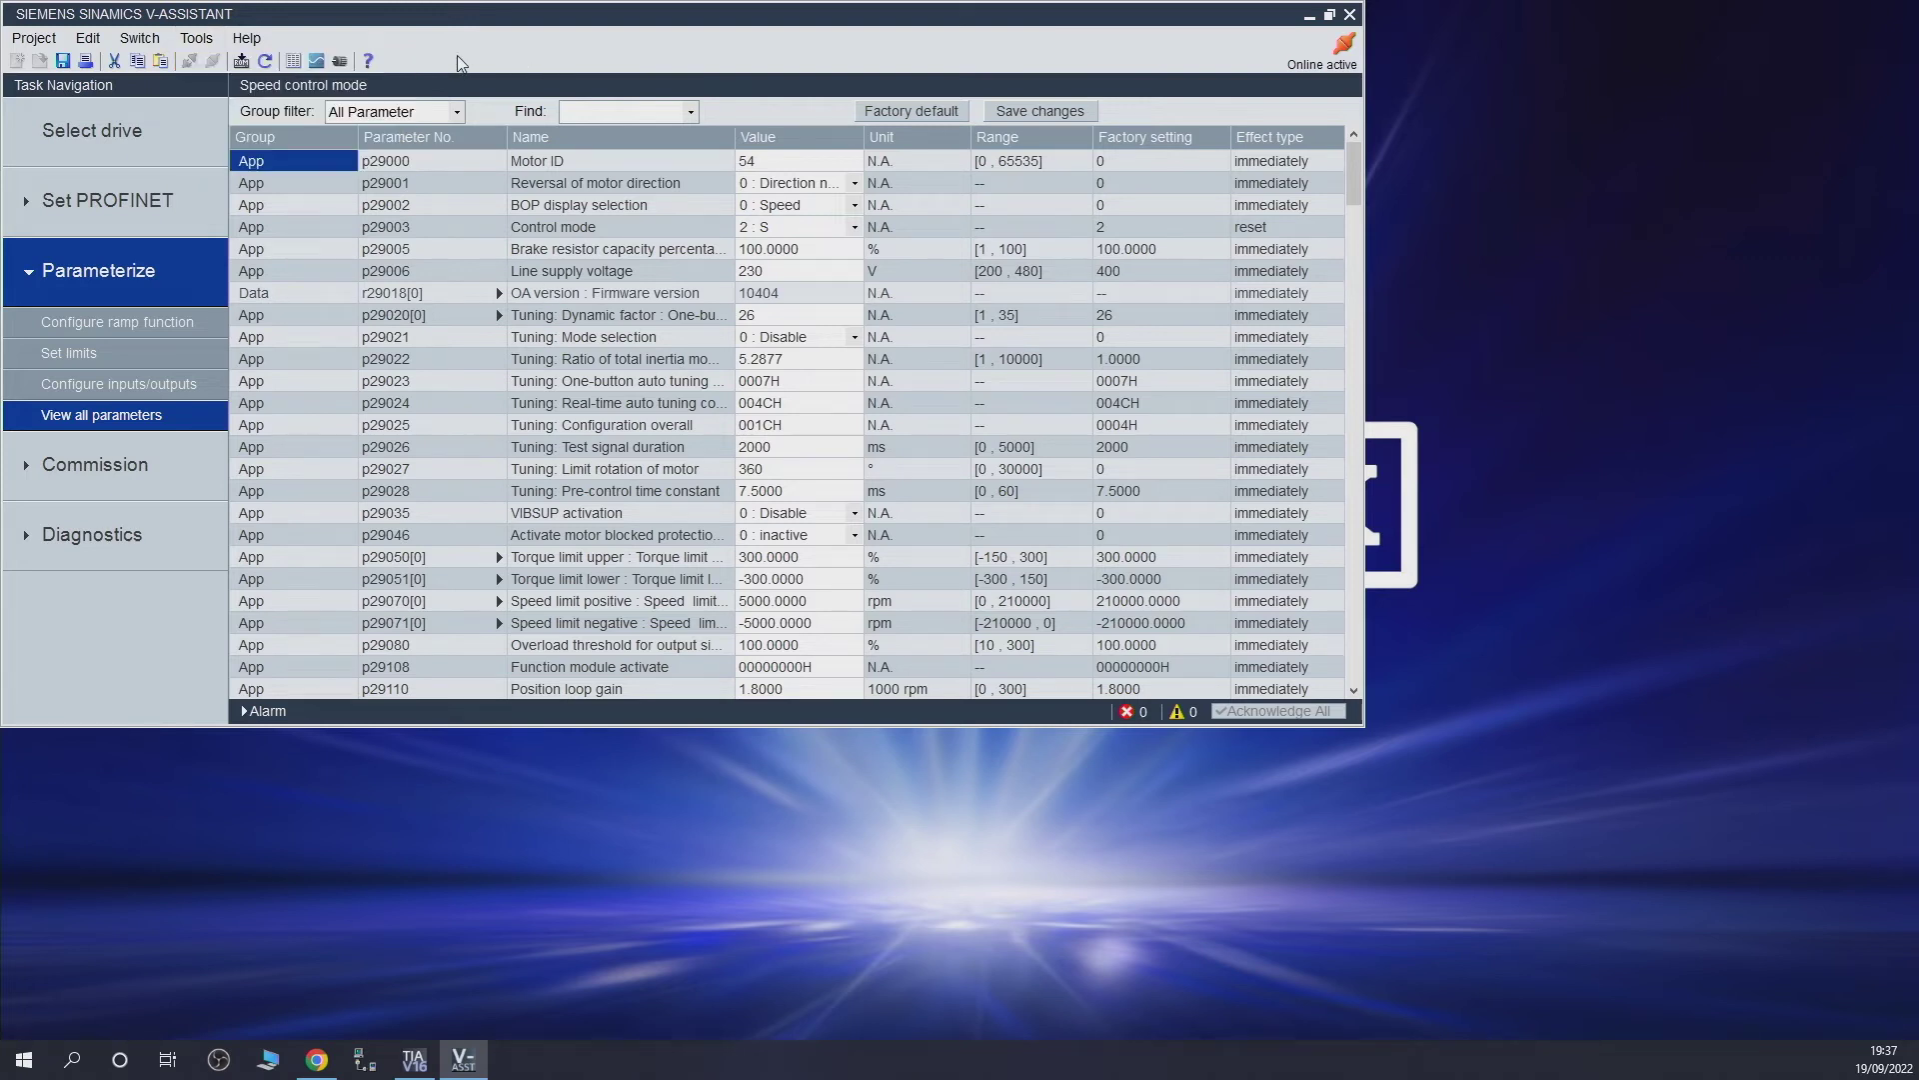
- Compare the I/O simulation and motor jog test pages, then show the optimization tuning parameters
click(118, 466)
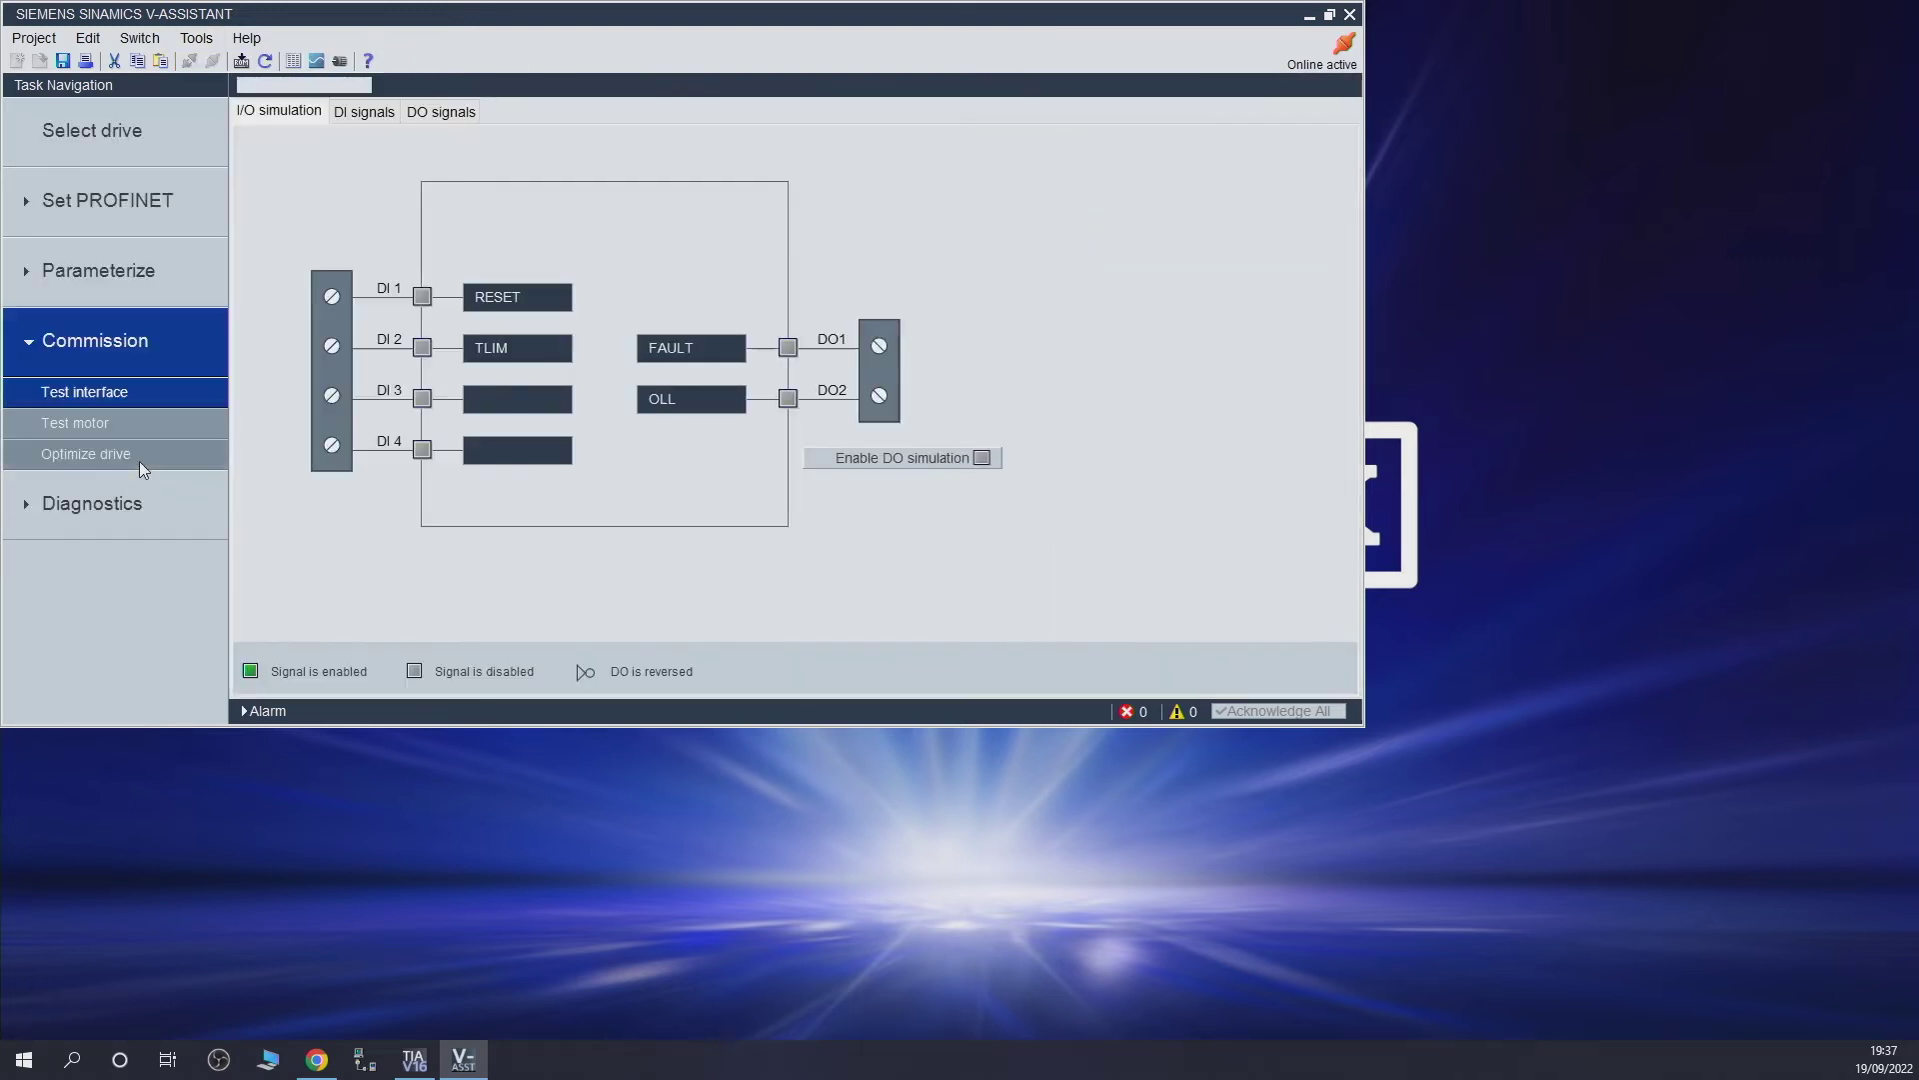
click(70, 427)
click(92, 402)
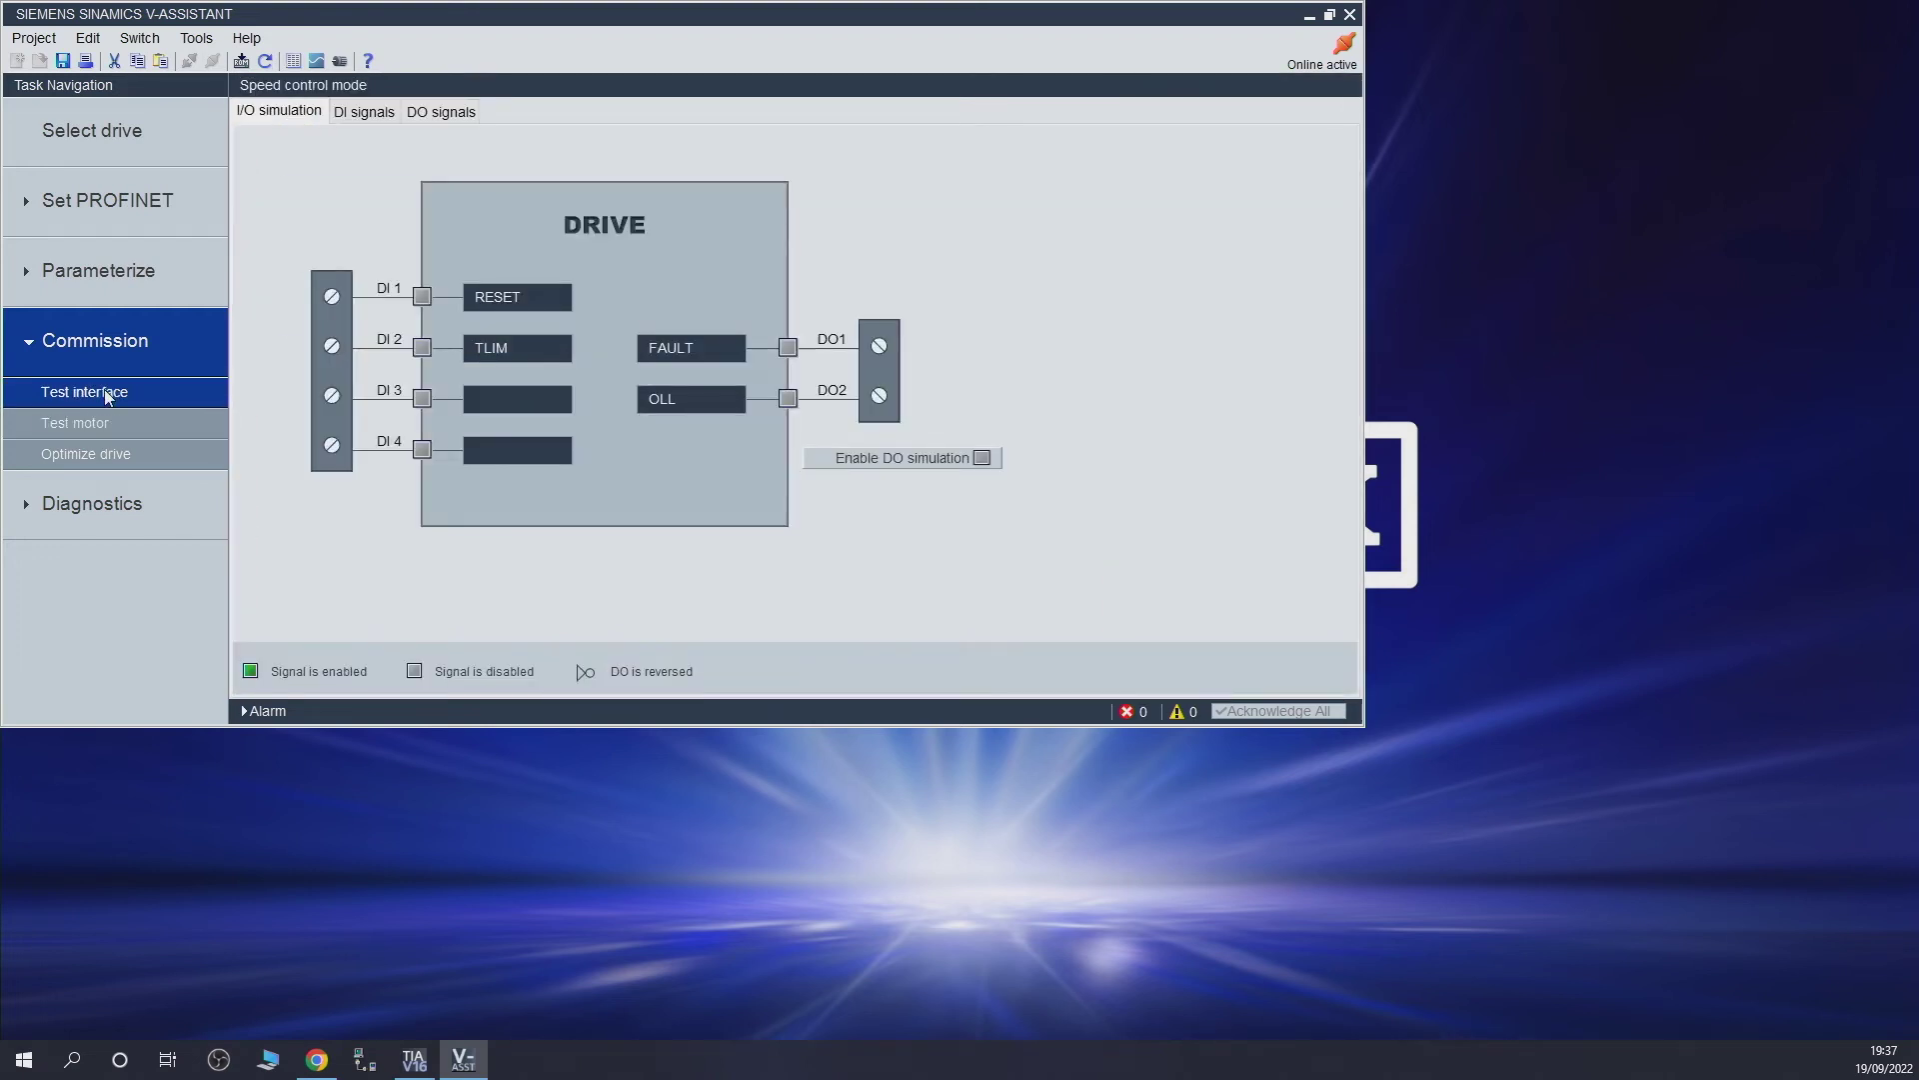
click(106, 418)
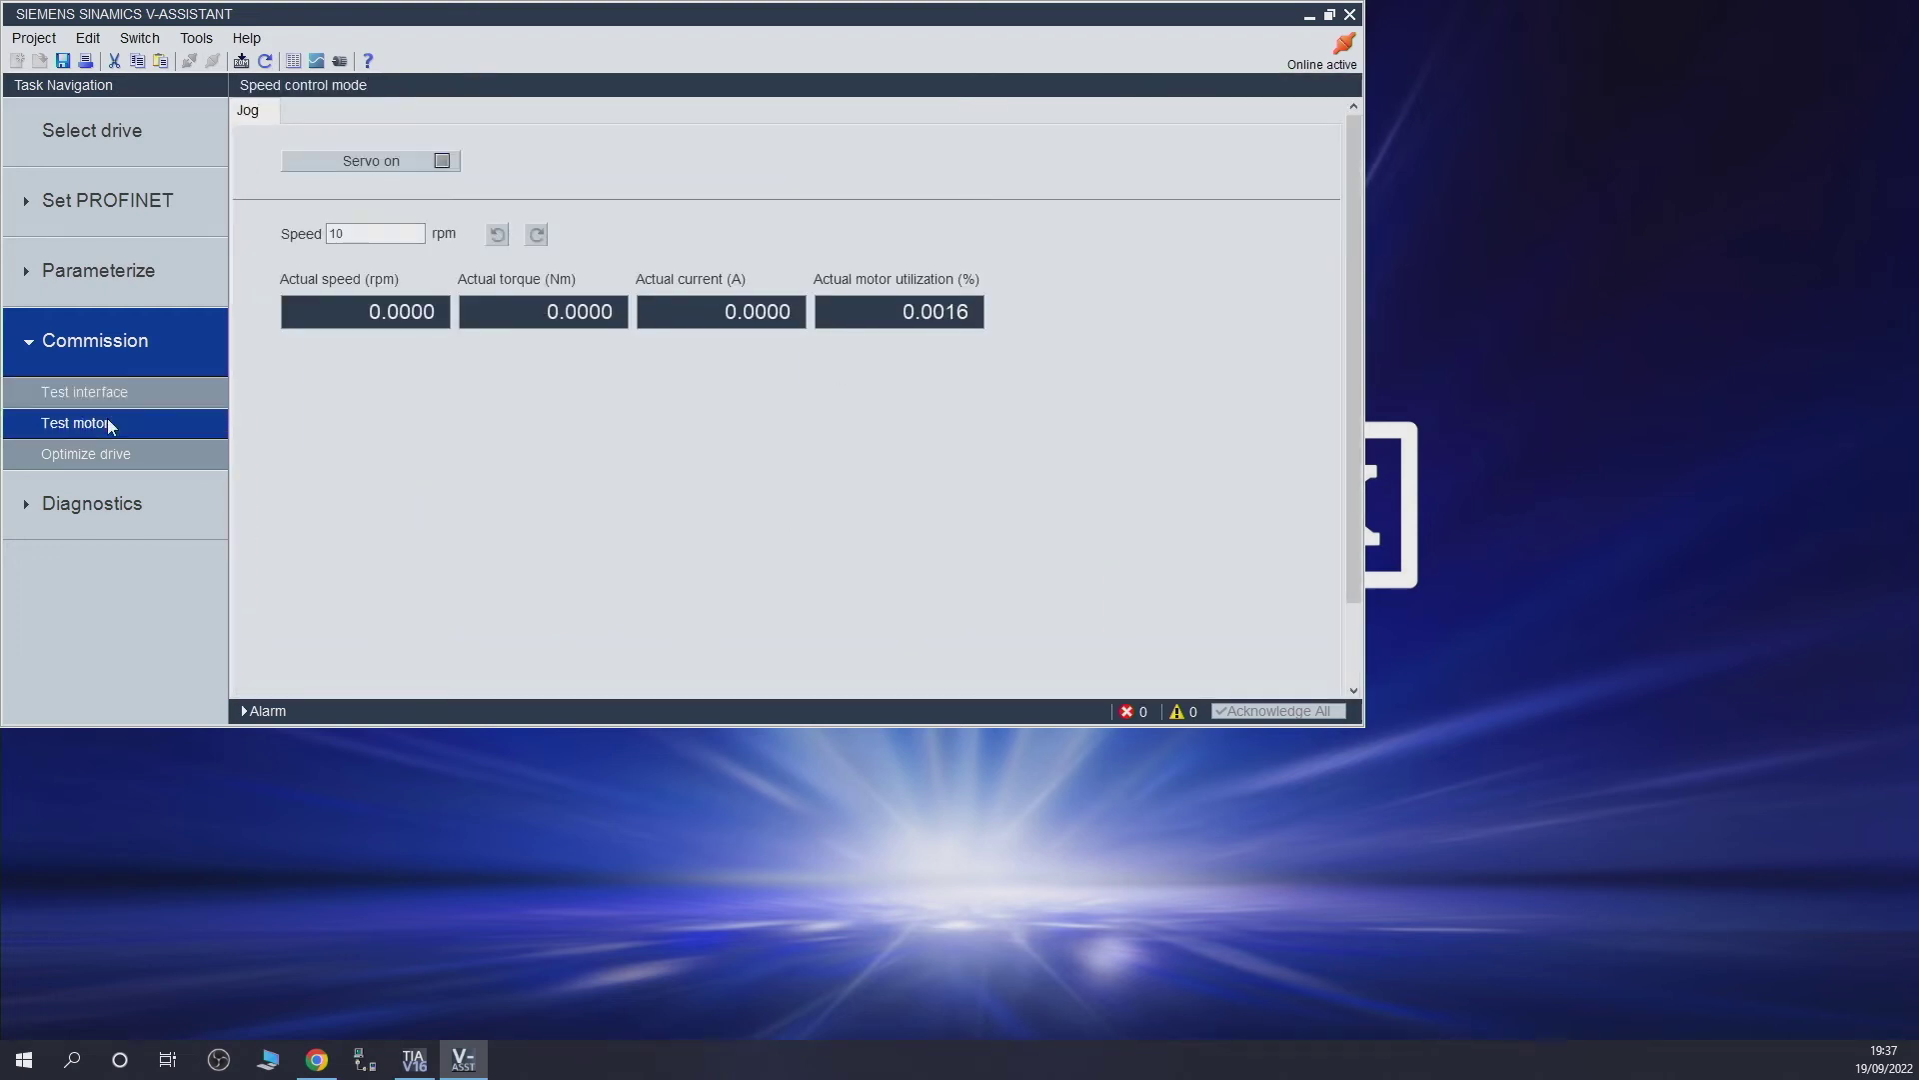
click(92, 396)
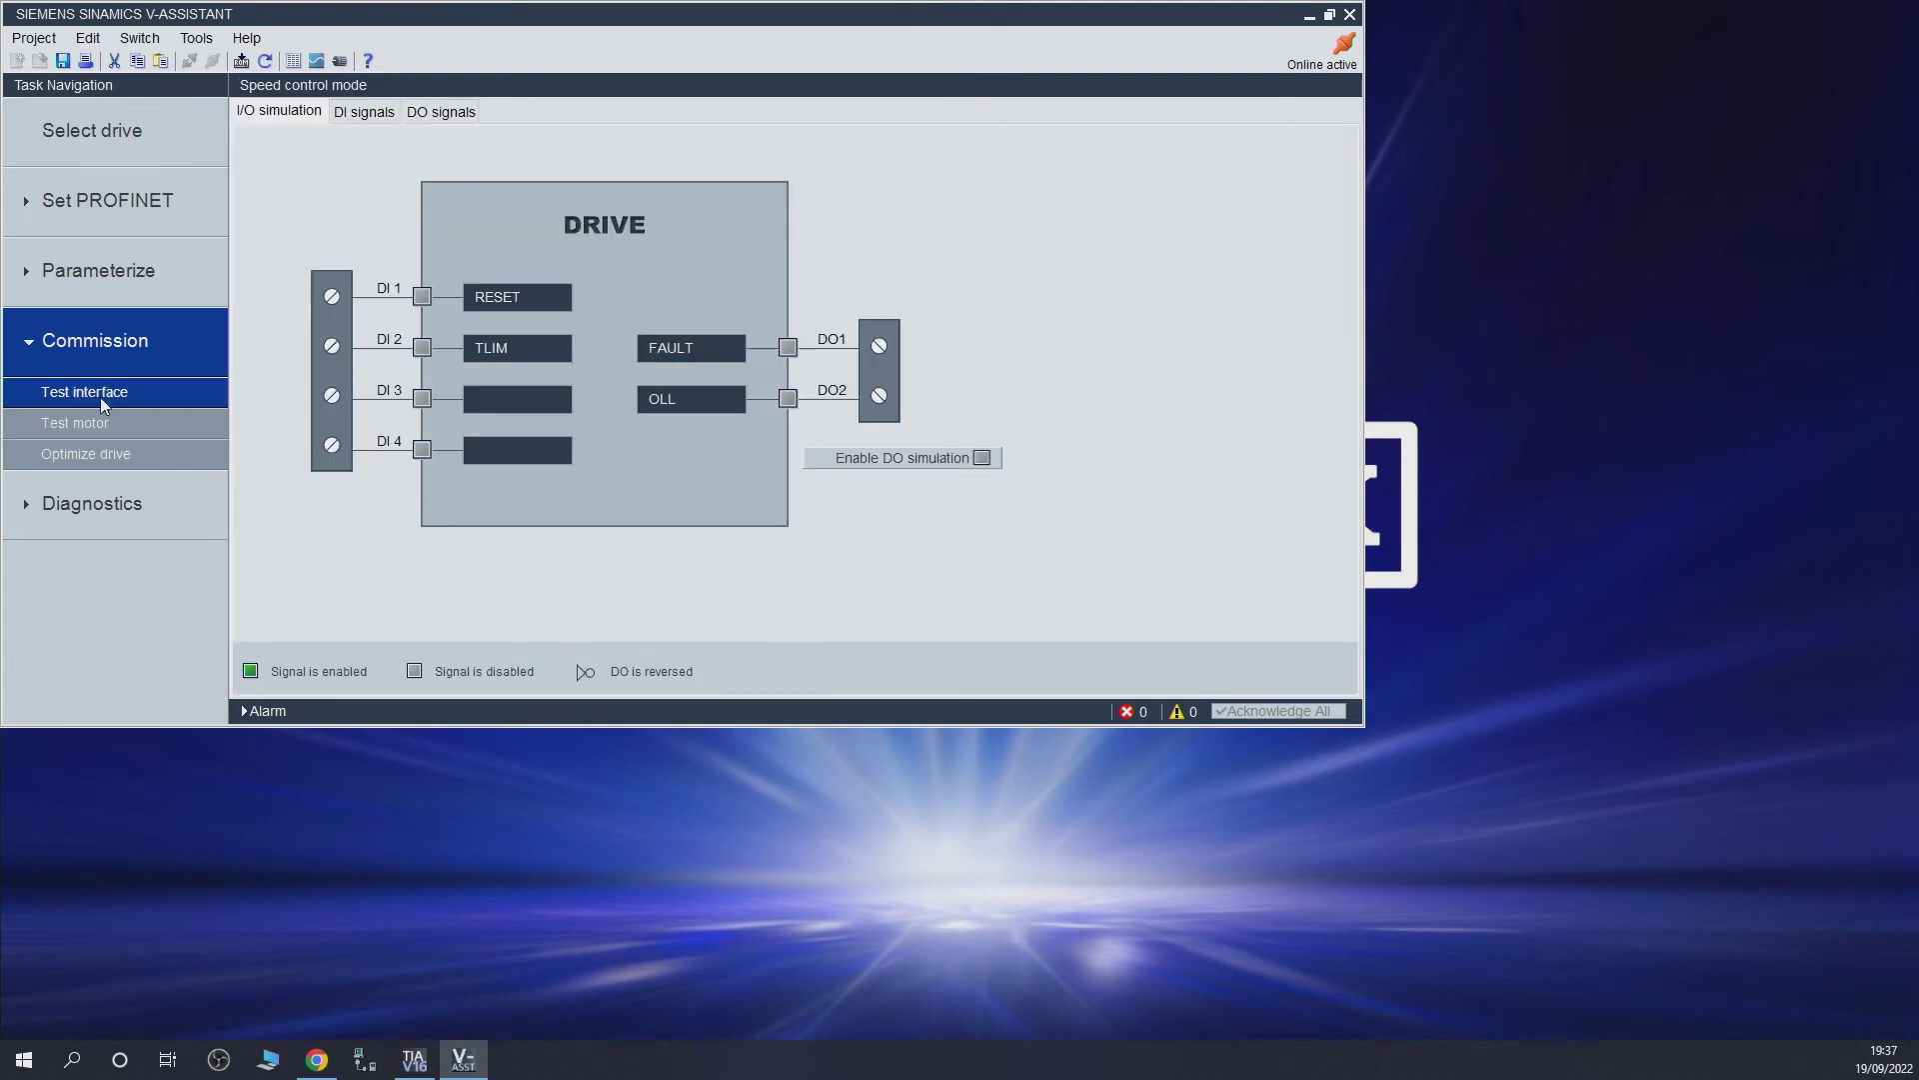
click(124, 420)
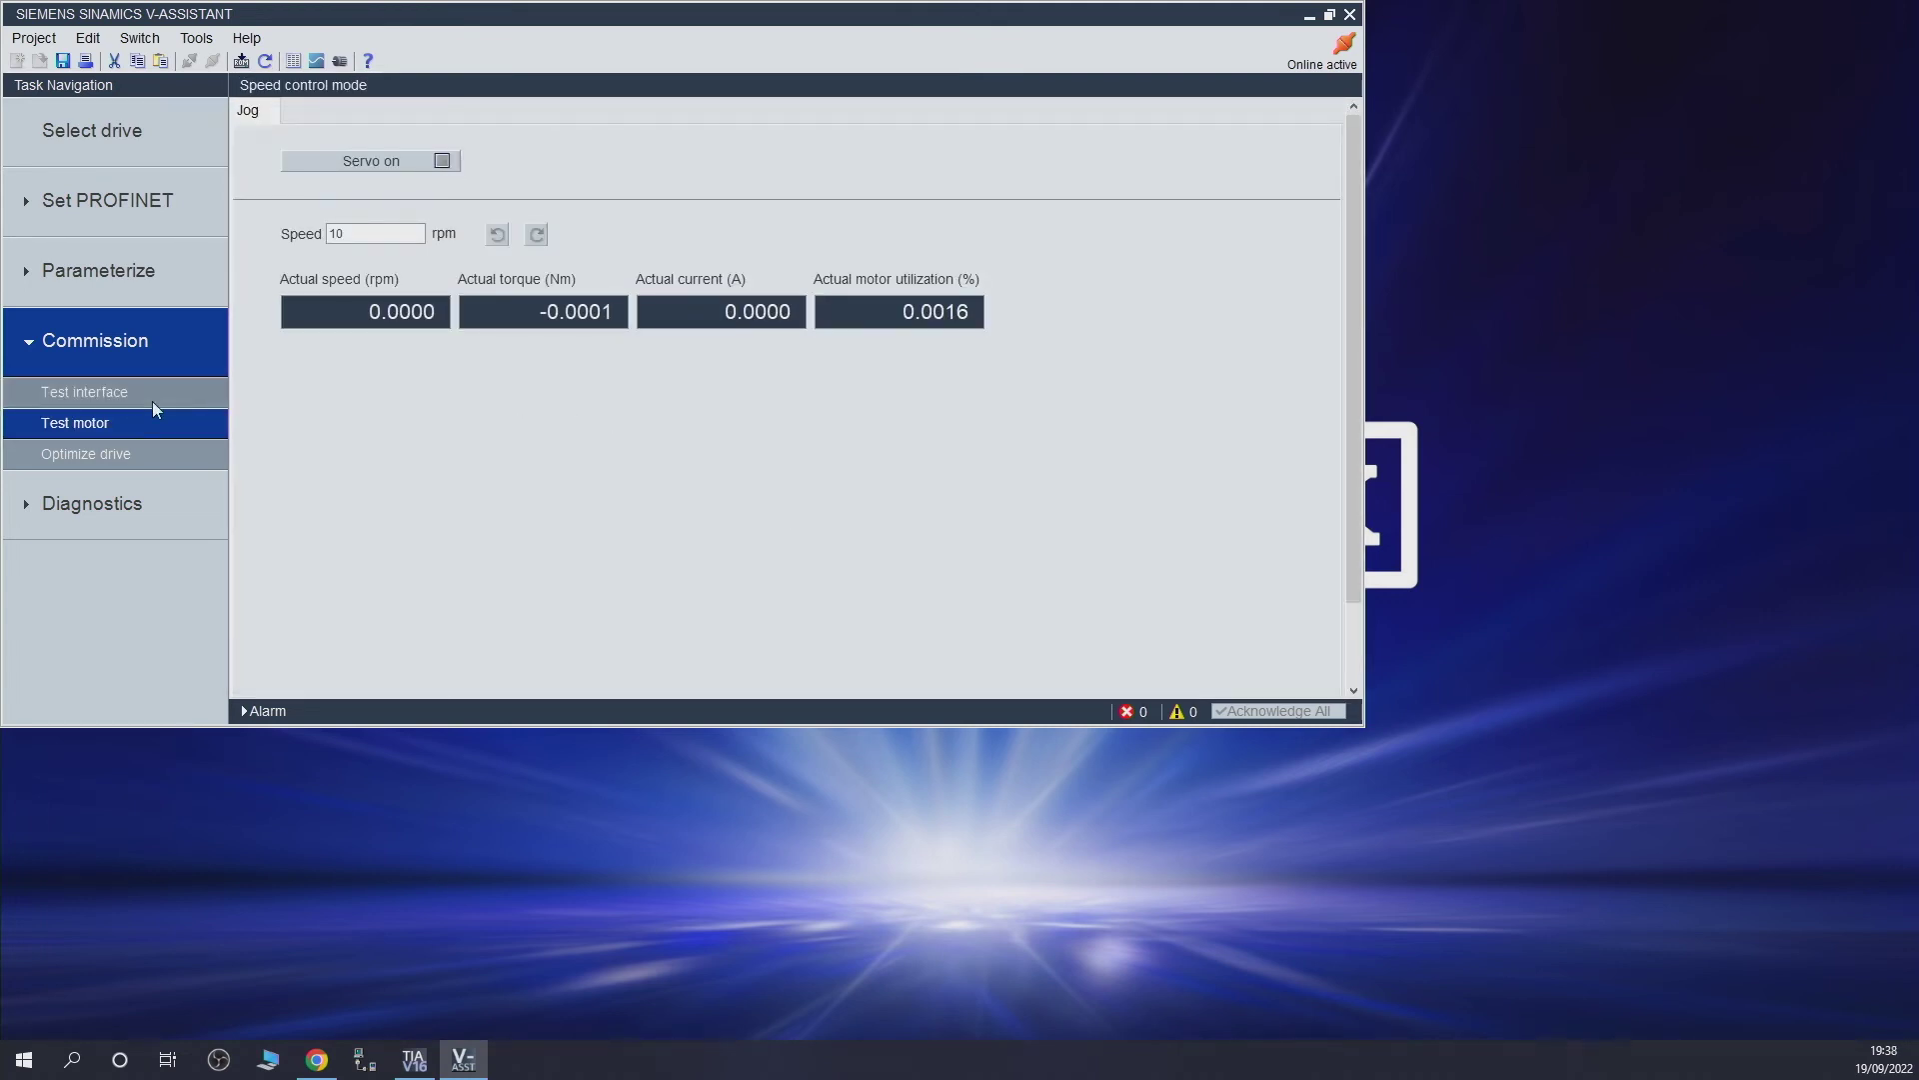
click(148, 455)
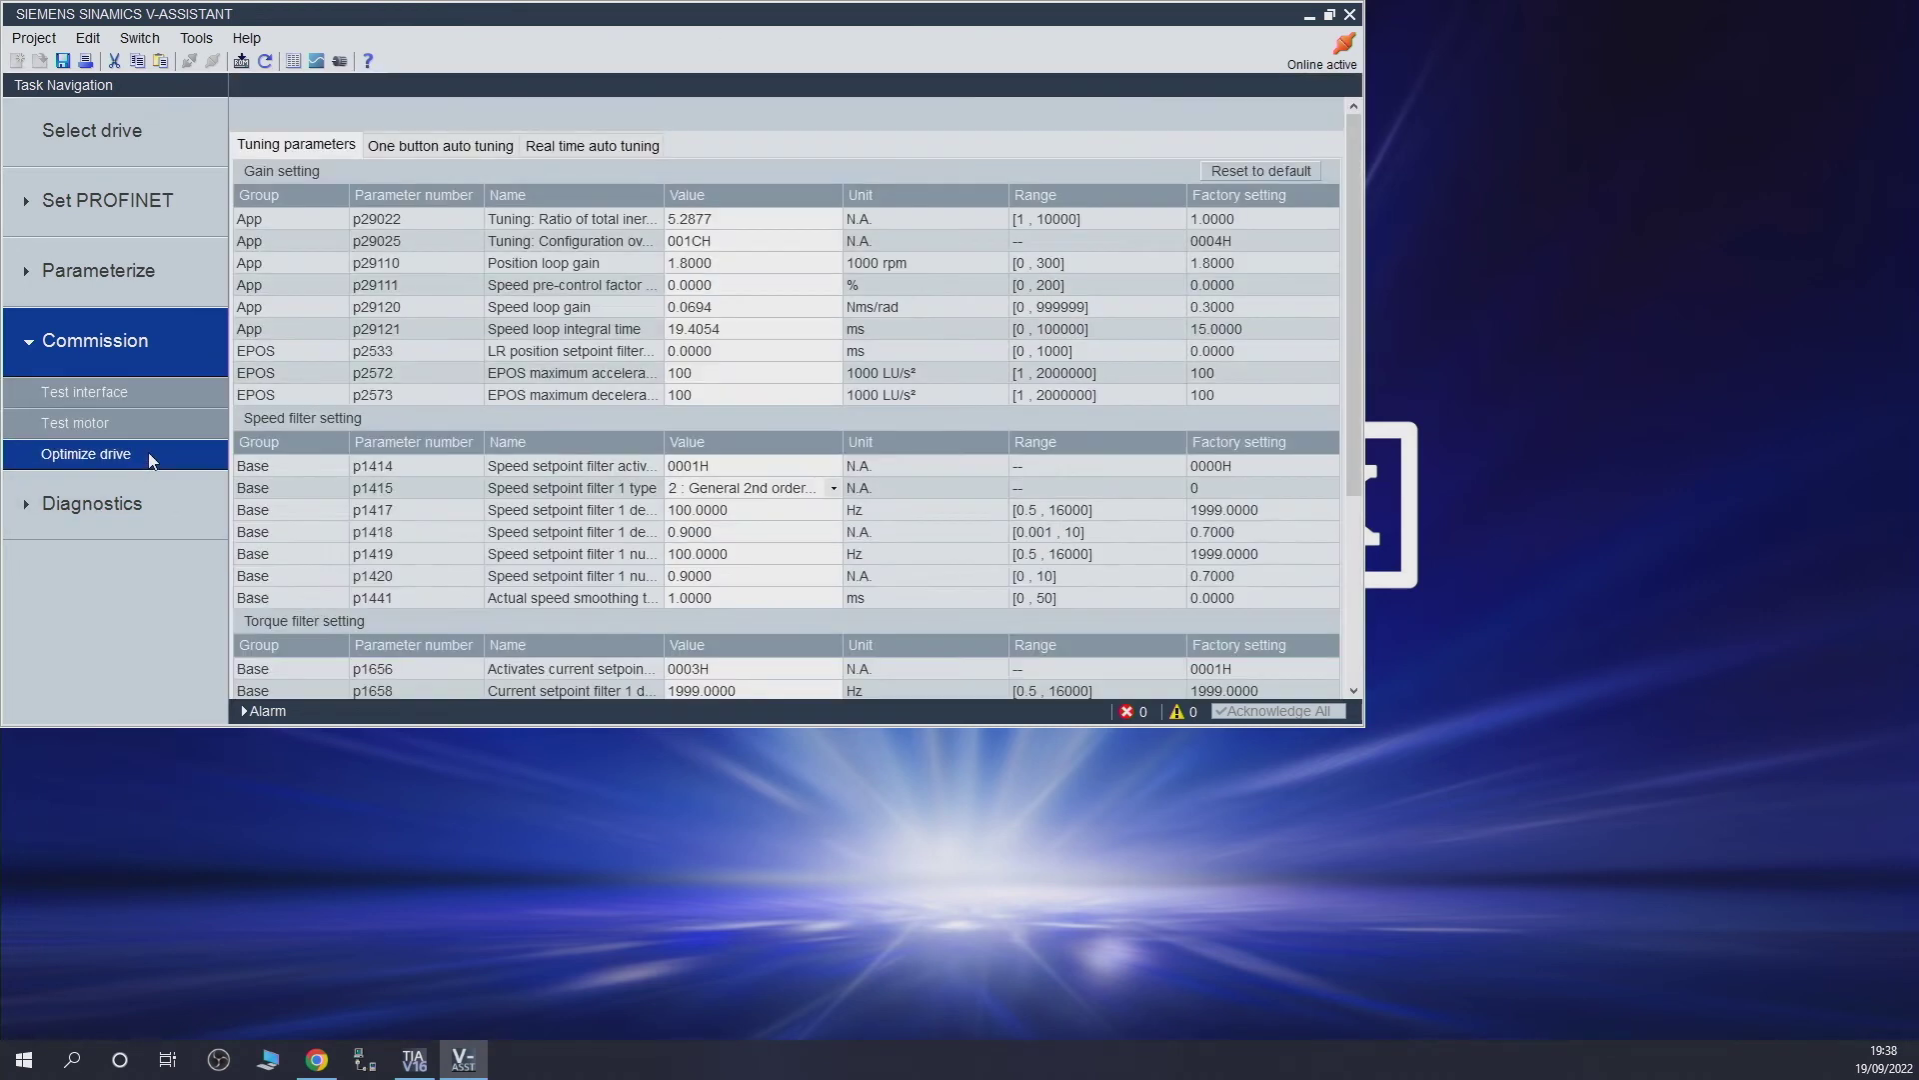
- Run one-button auto tuning with 360° position amplitude, proposing speed loop gain 0.0631 and inertia ratio 5.4830
click(482, 145)
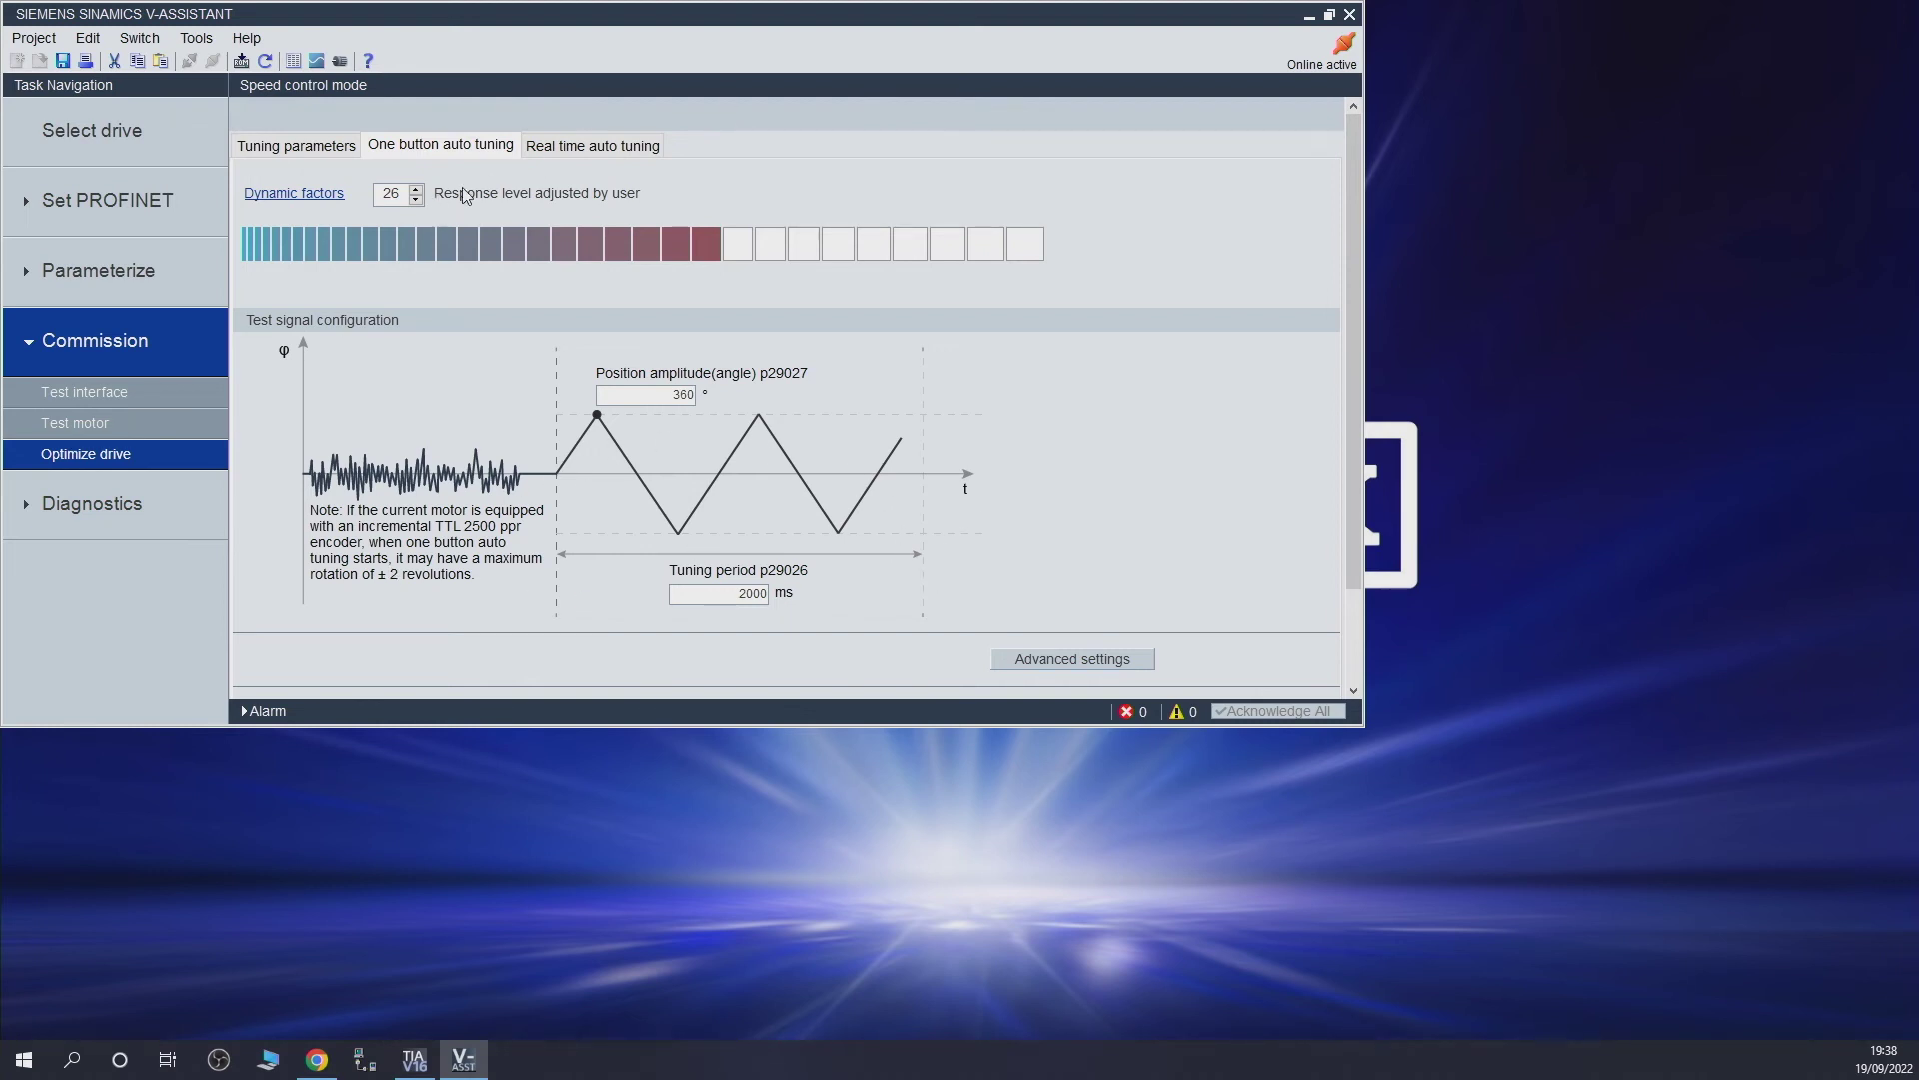
scroll(466, 195, down, 2)
double_click(665, 274)
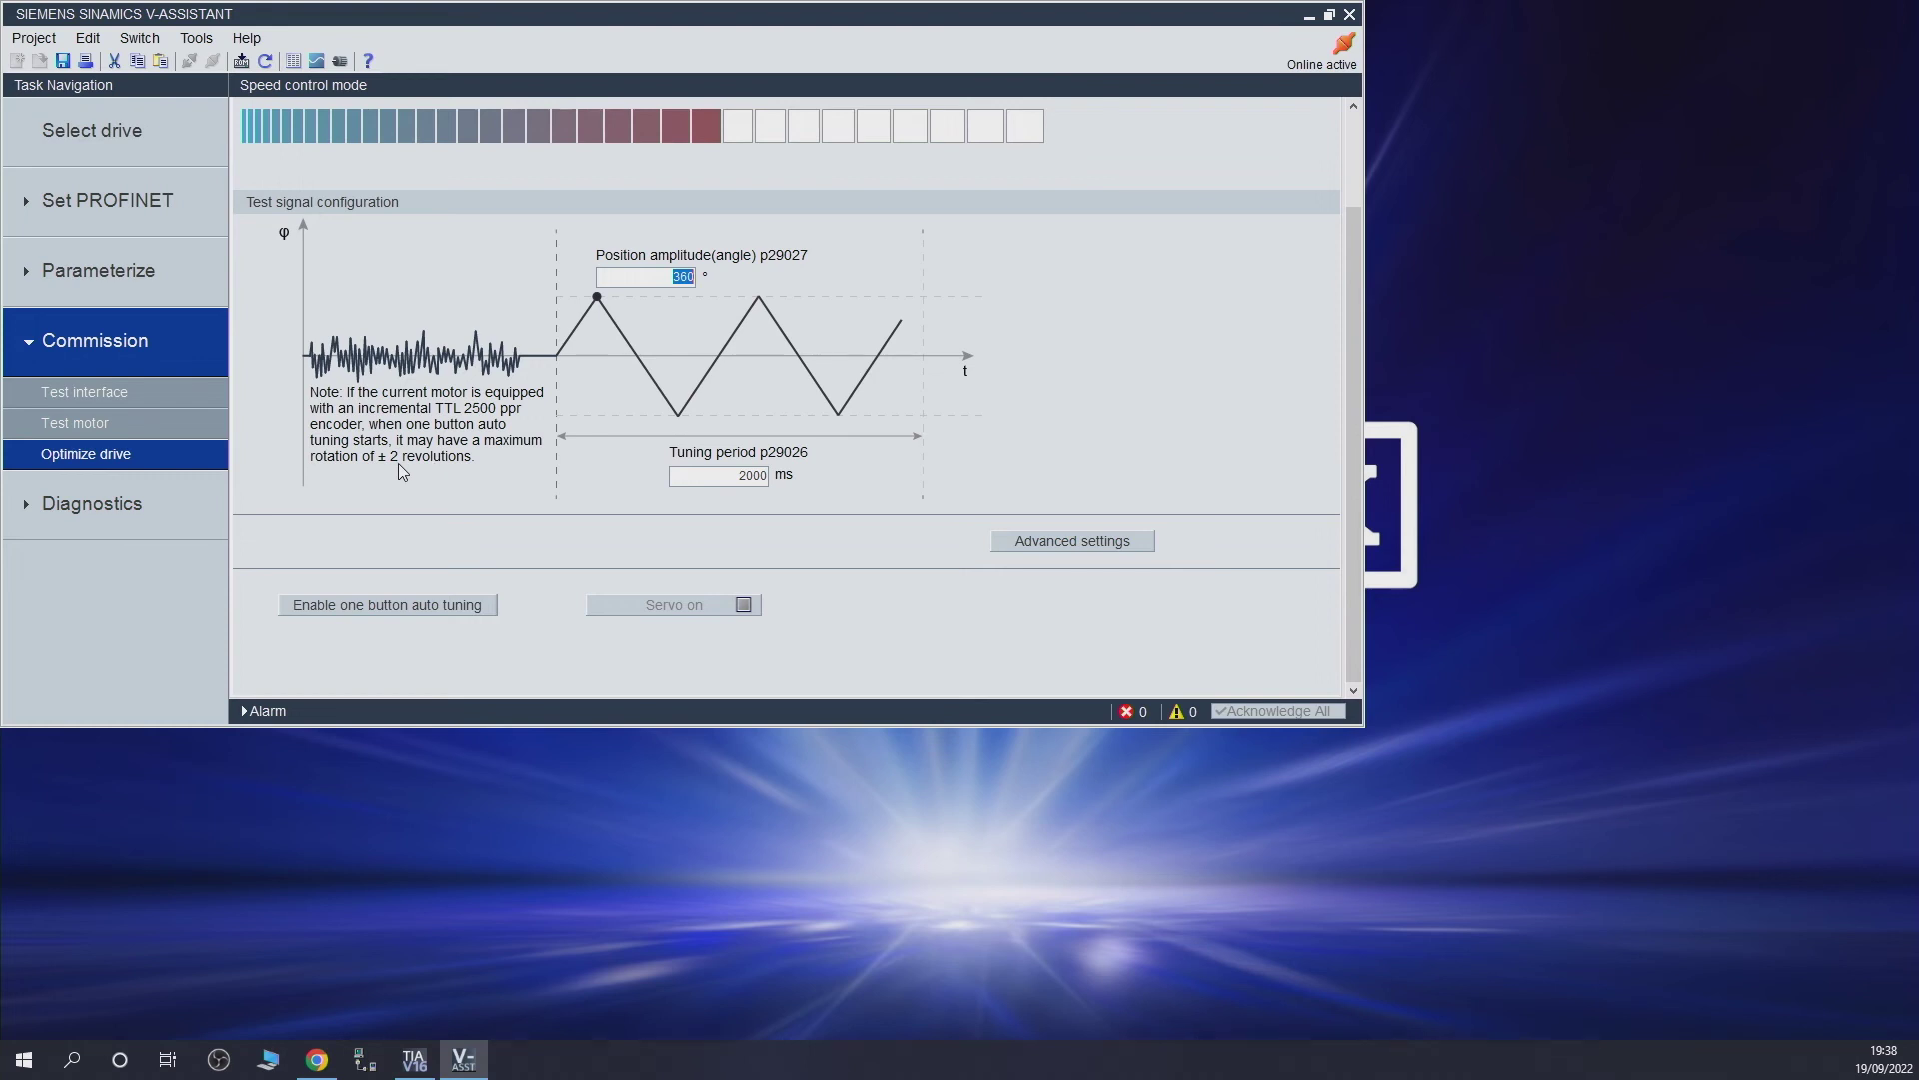
click(476, 610)
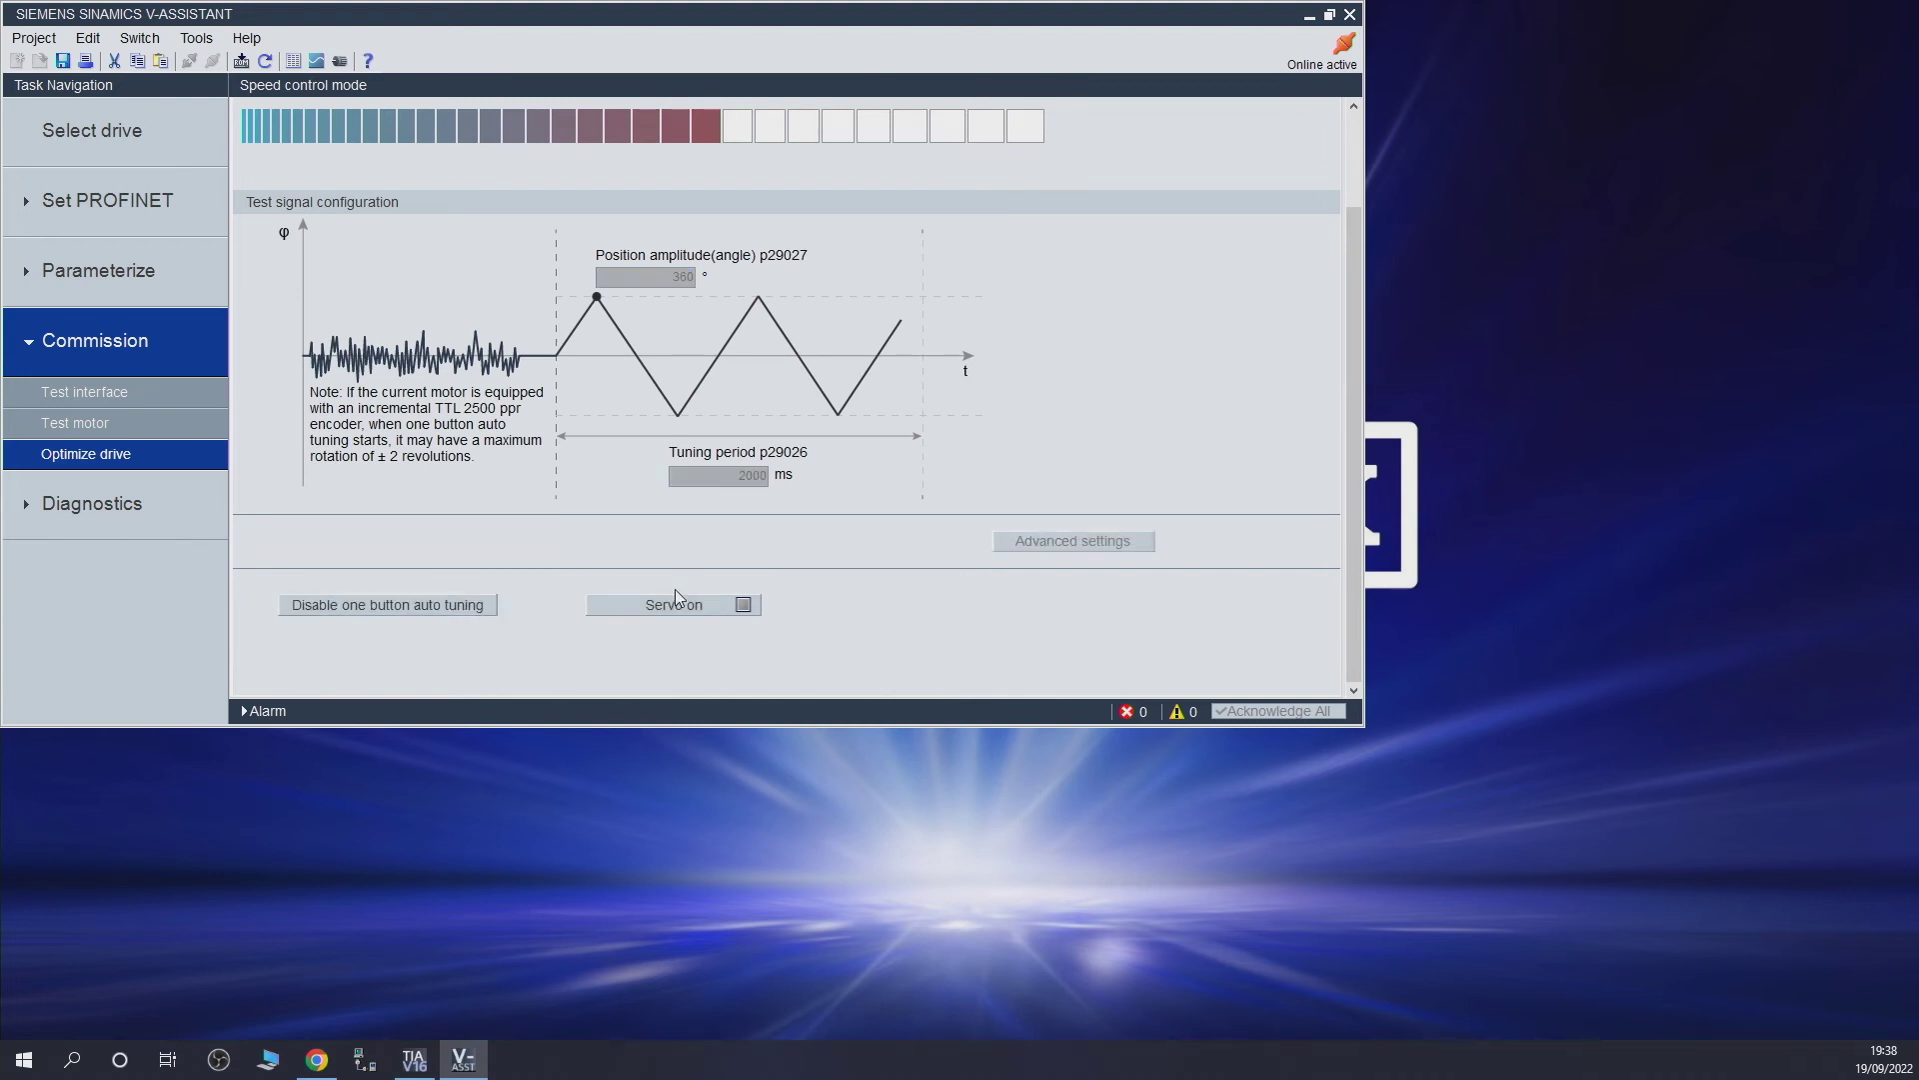
click(695, 606)
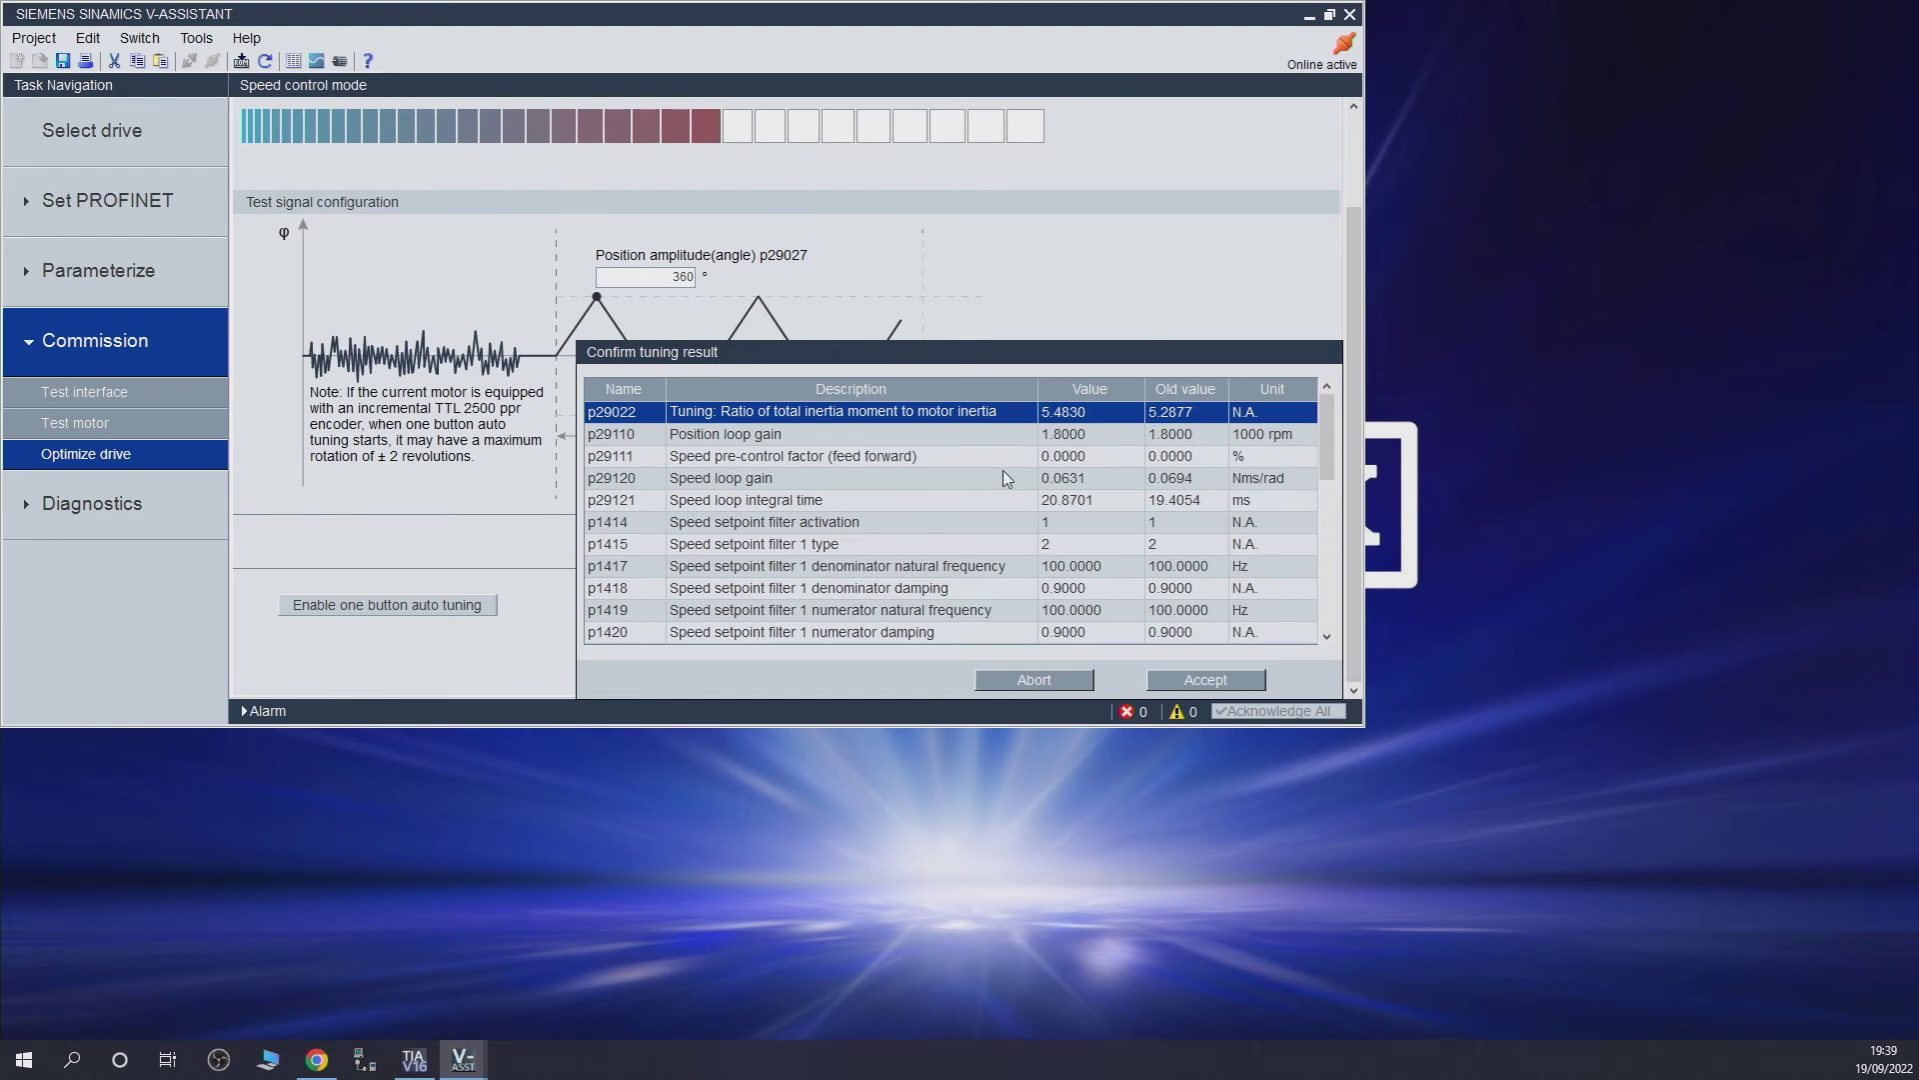
- Accept the proposed tuning values, such as speed loop gain 0.0631, and save all modified parameters to ROM
click(1204, 681)
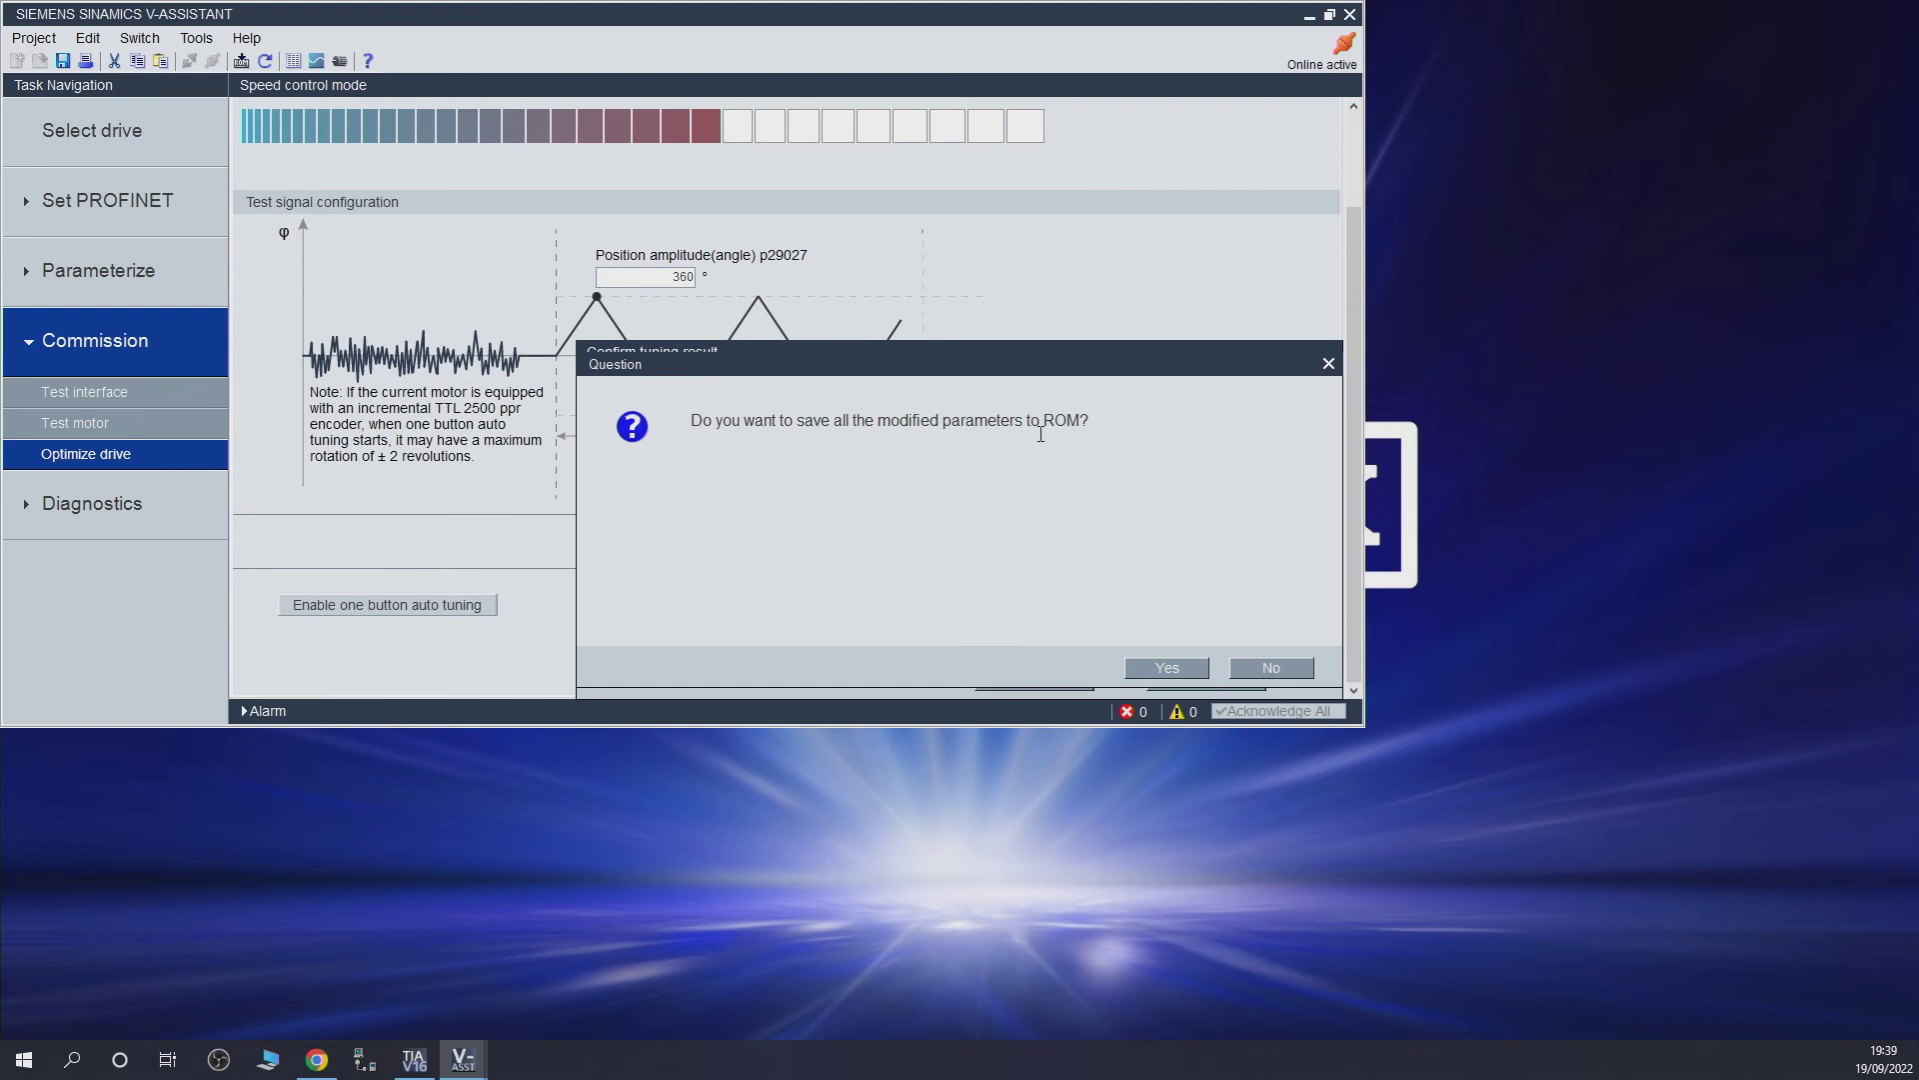
click(1173, 665)
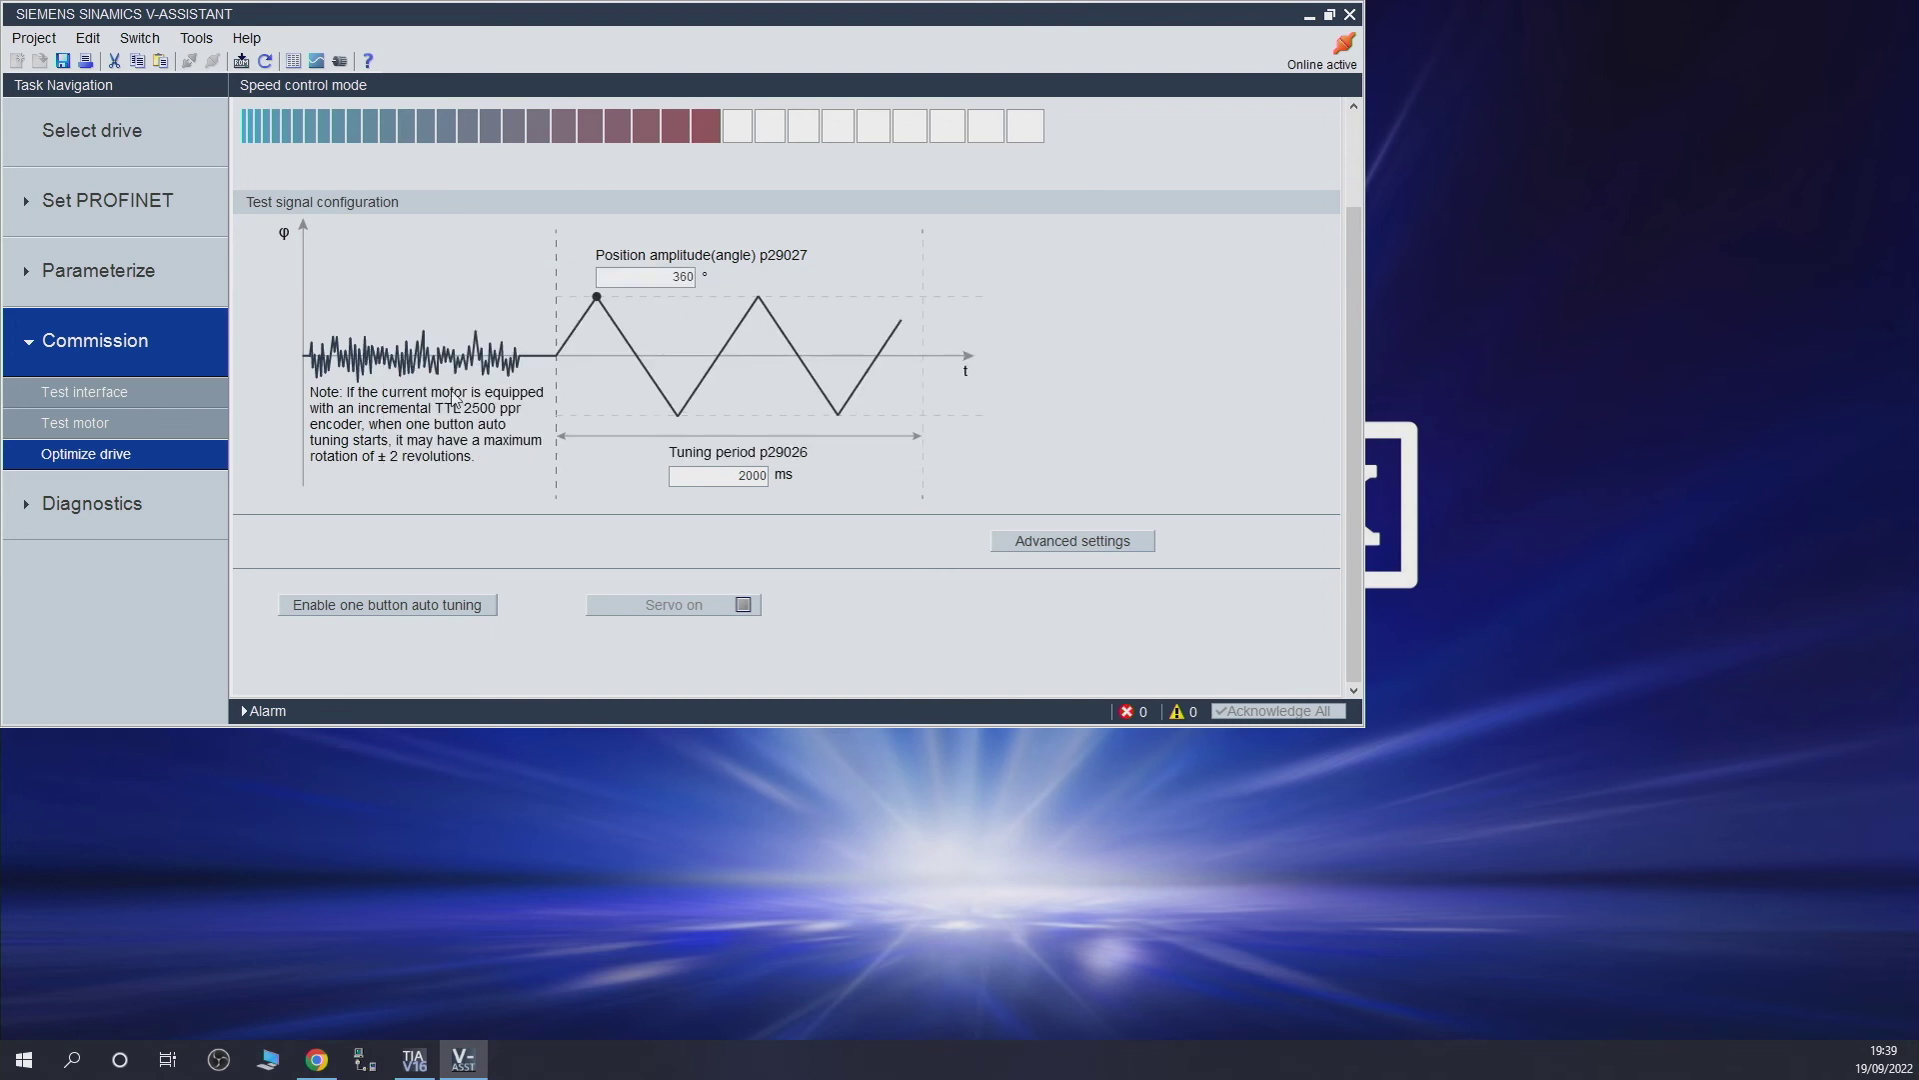
- Show Diagnostics monitor status and scroll the motion data, such as DC link voltage 314.19 V
click(124, 512)
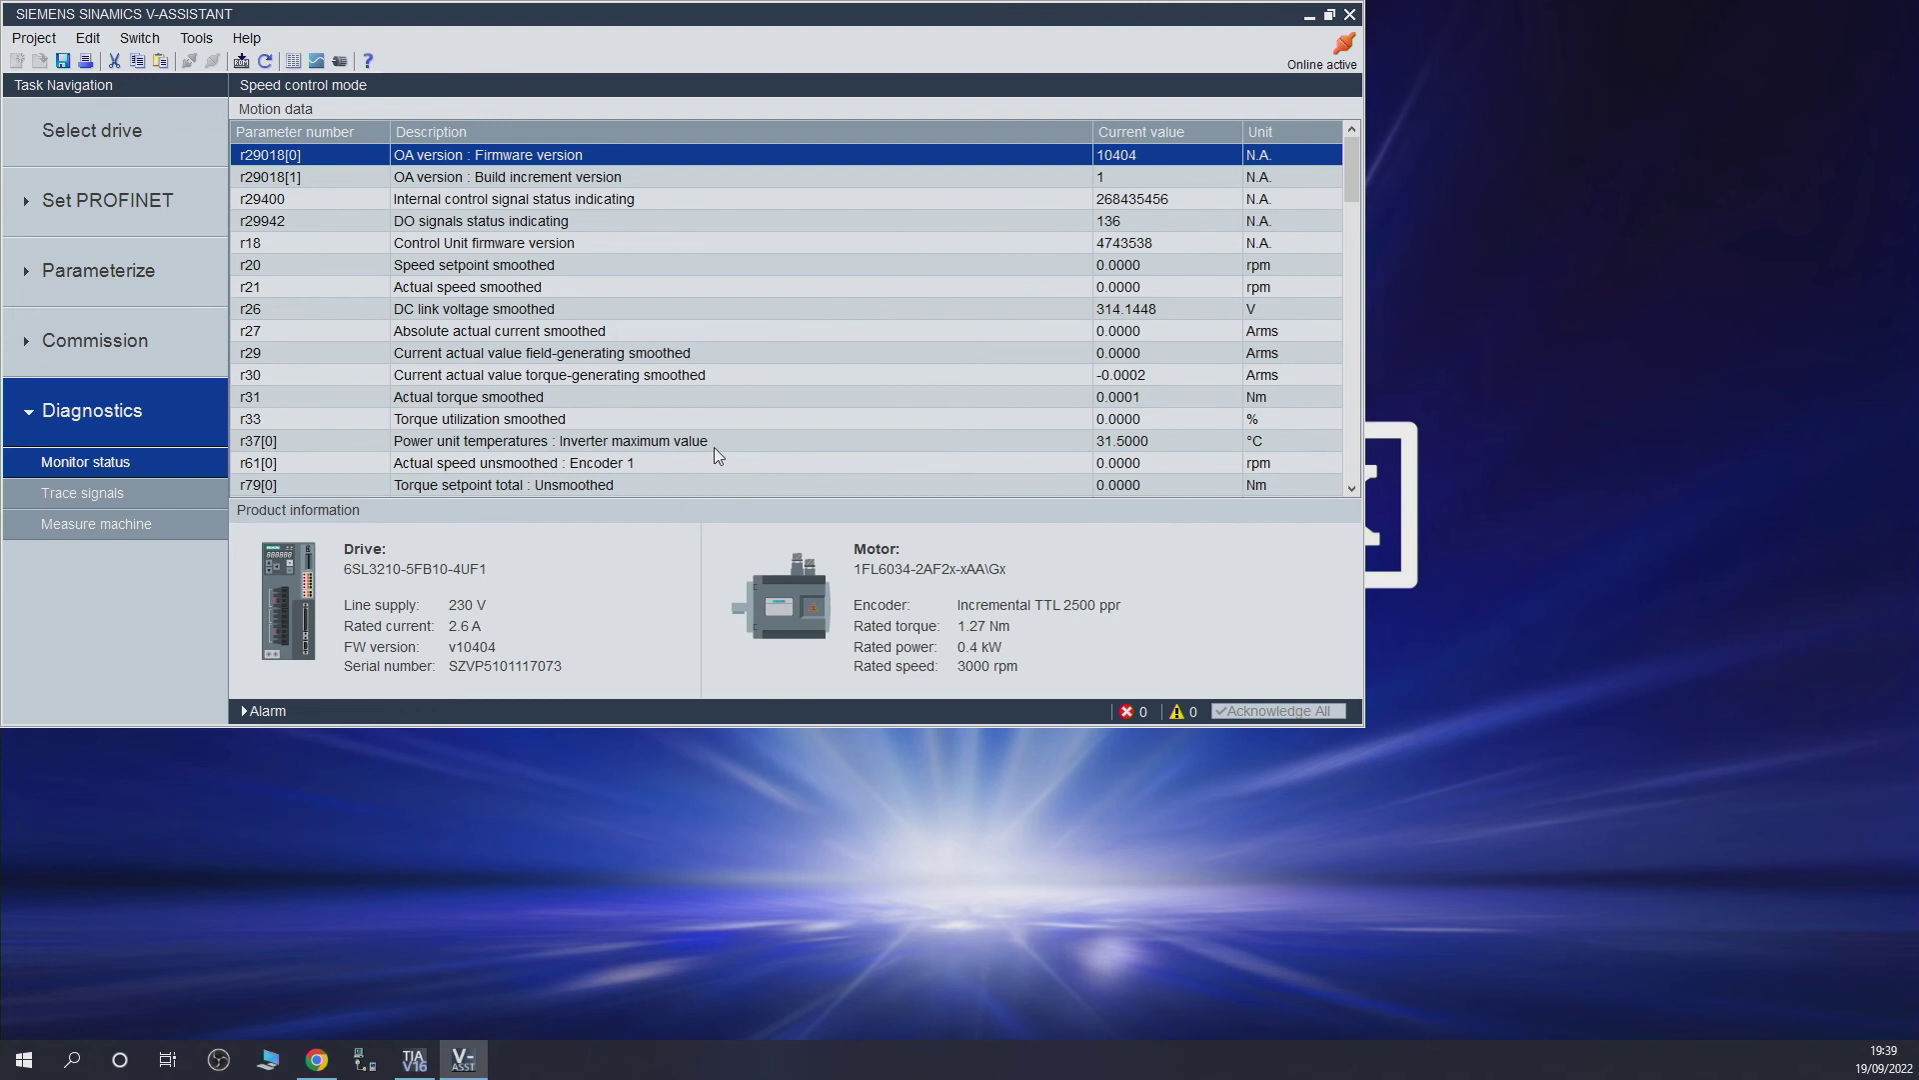
scroll(782, 326, down, 9)
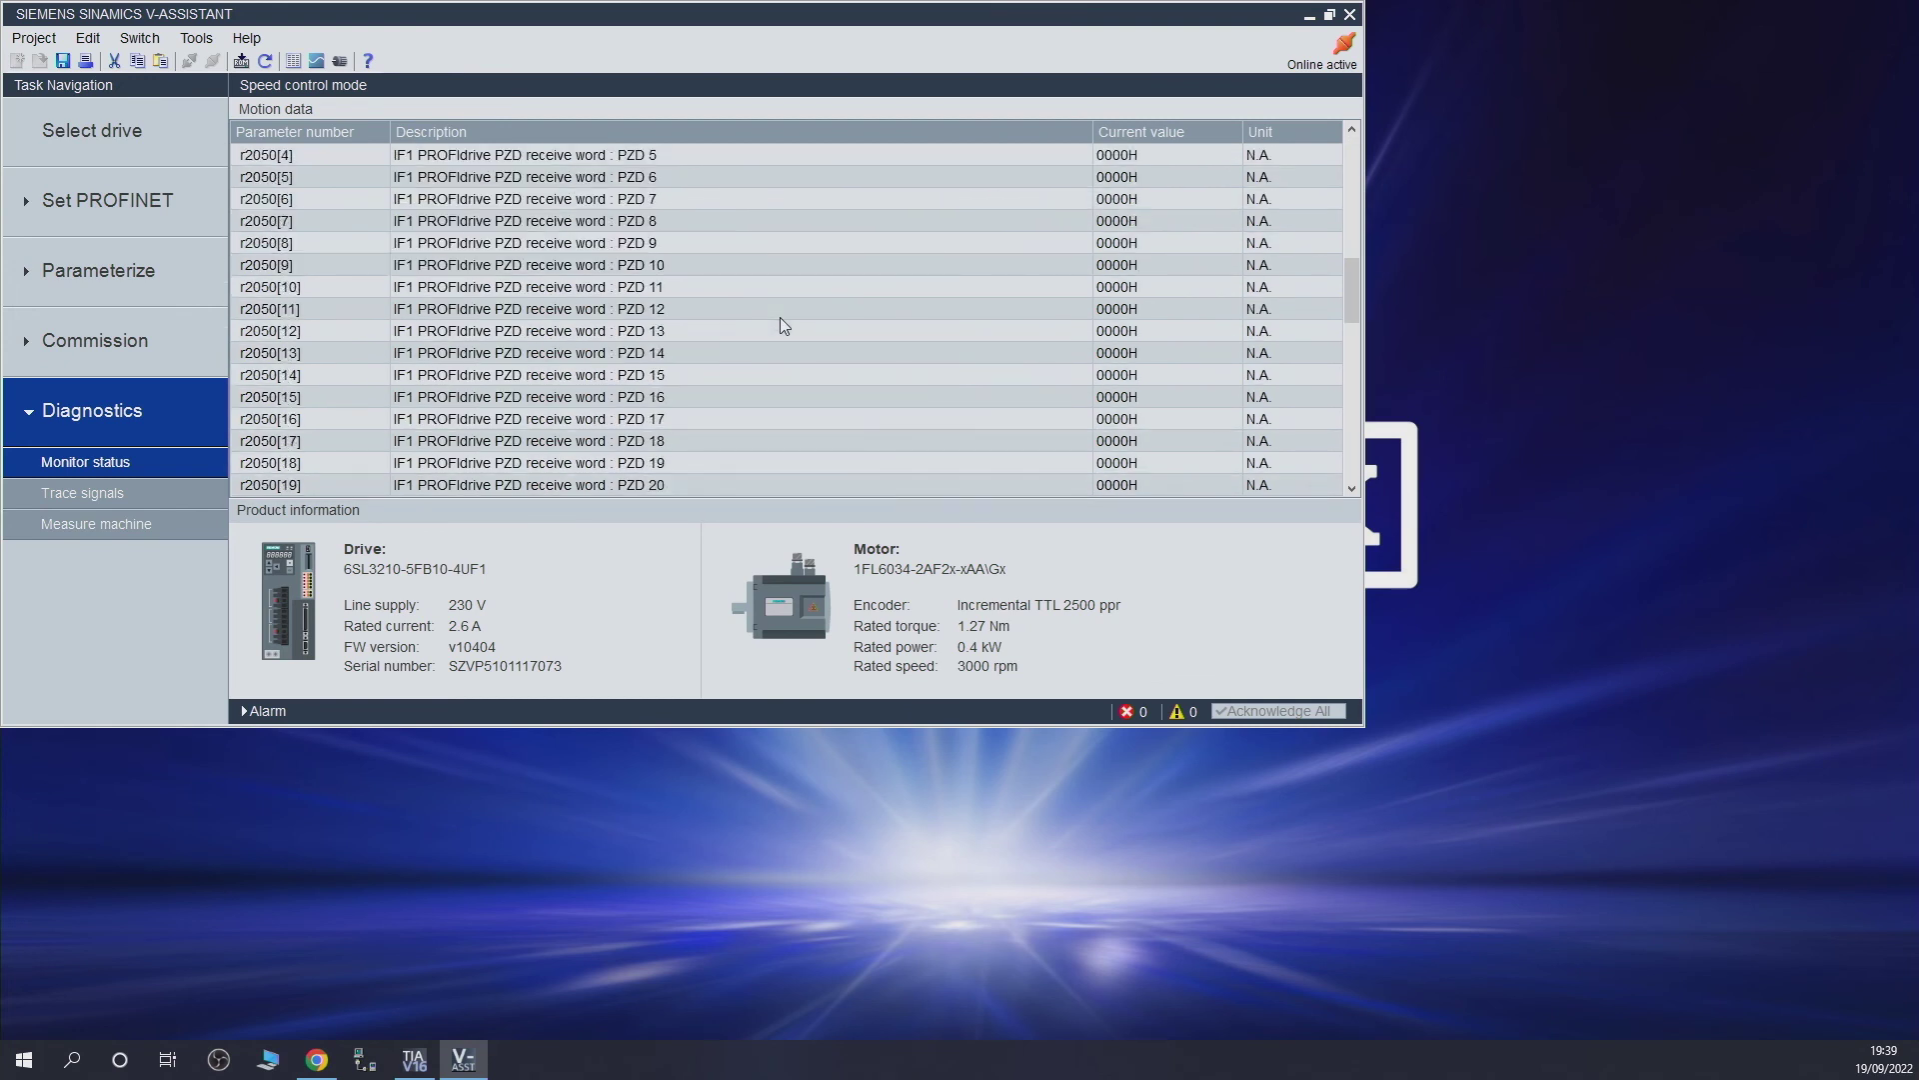
scroll(781, 326, up, 5)
scroll(783, 326, up, 4)
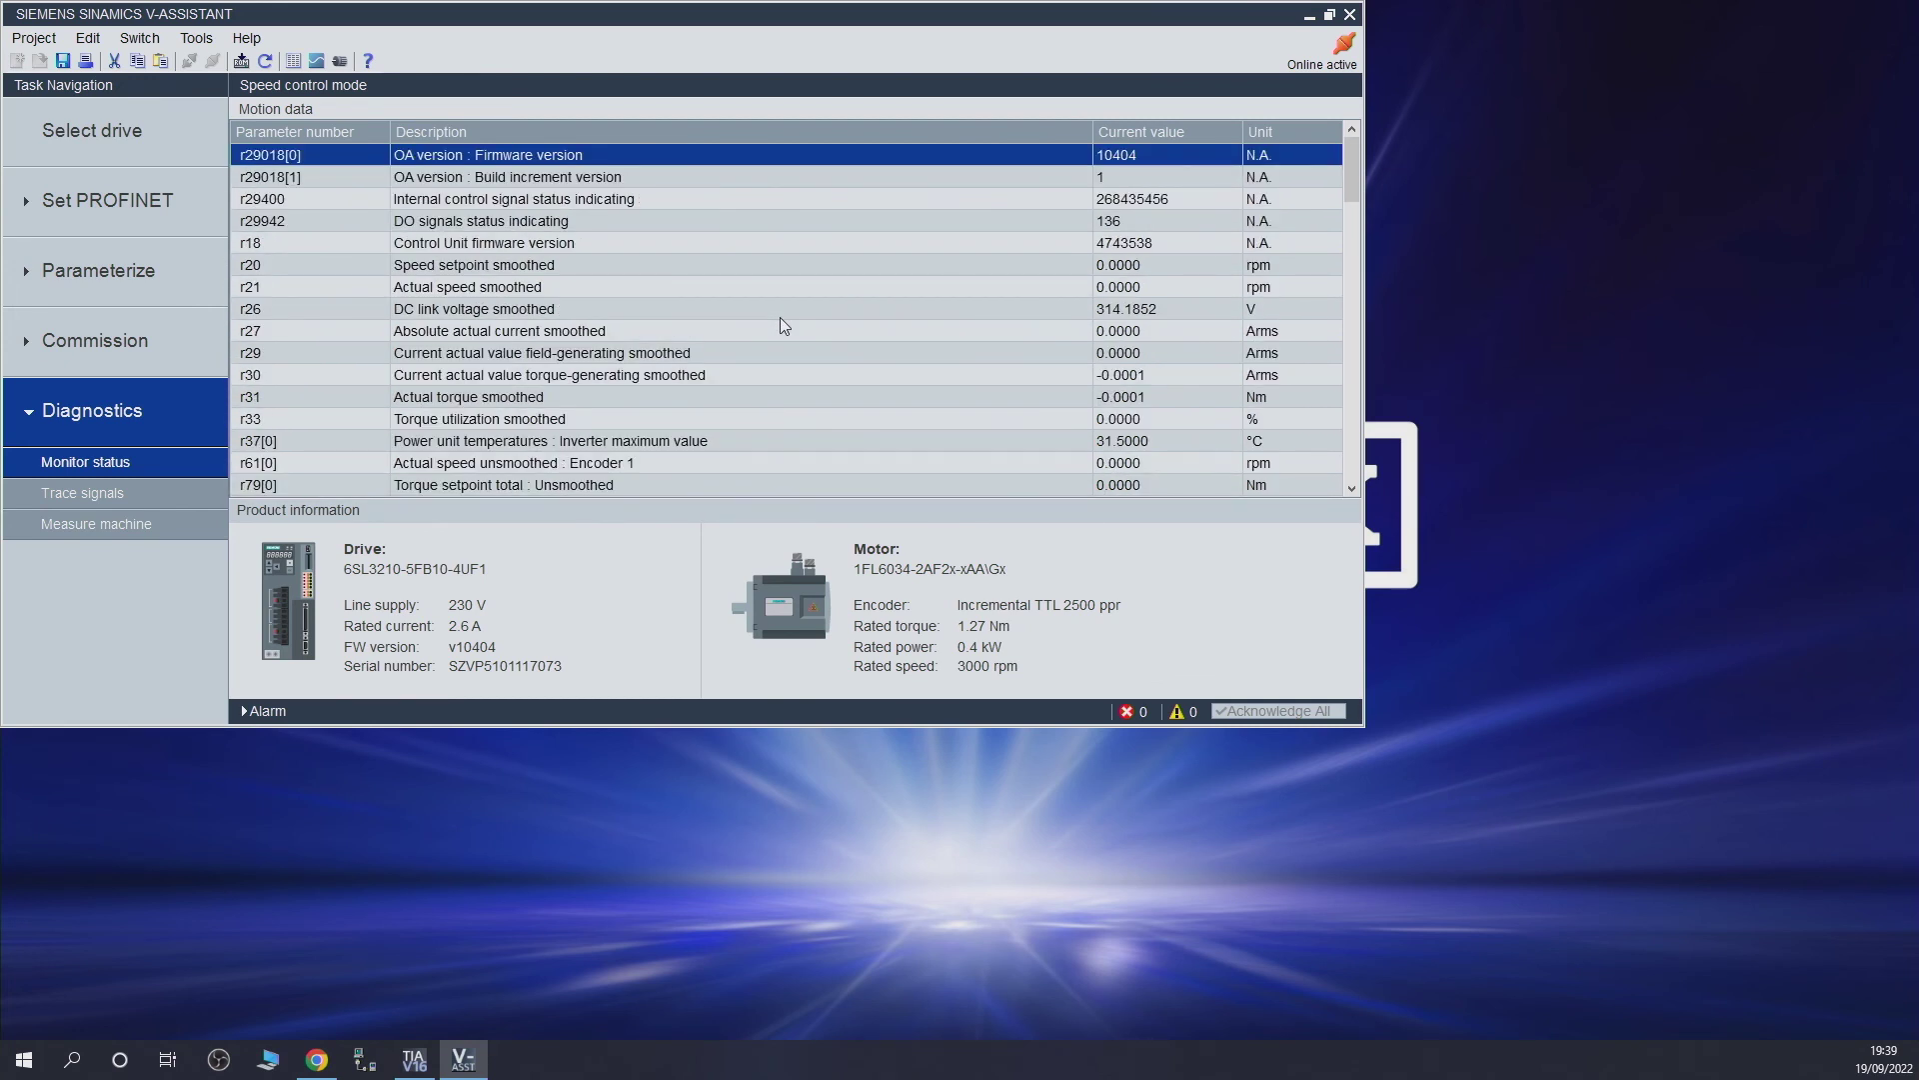